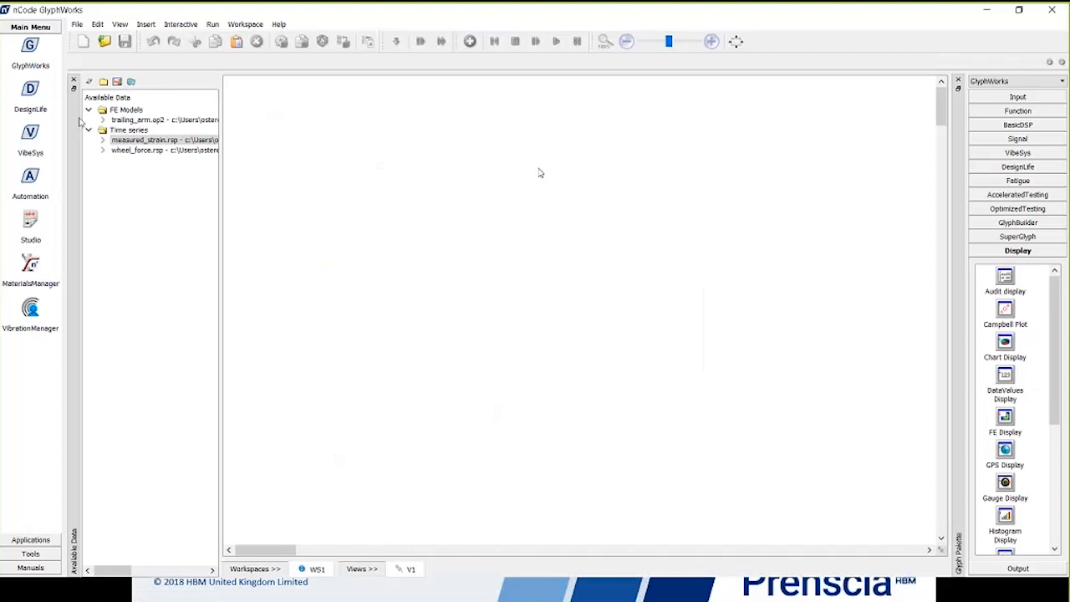
Add the trailing_arm.op2 FE model to the workspace, display it maximised and orient it to a three-dimensional view.
left_click_drag(184, 122, 273, 142)
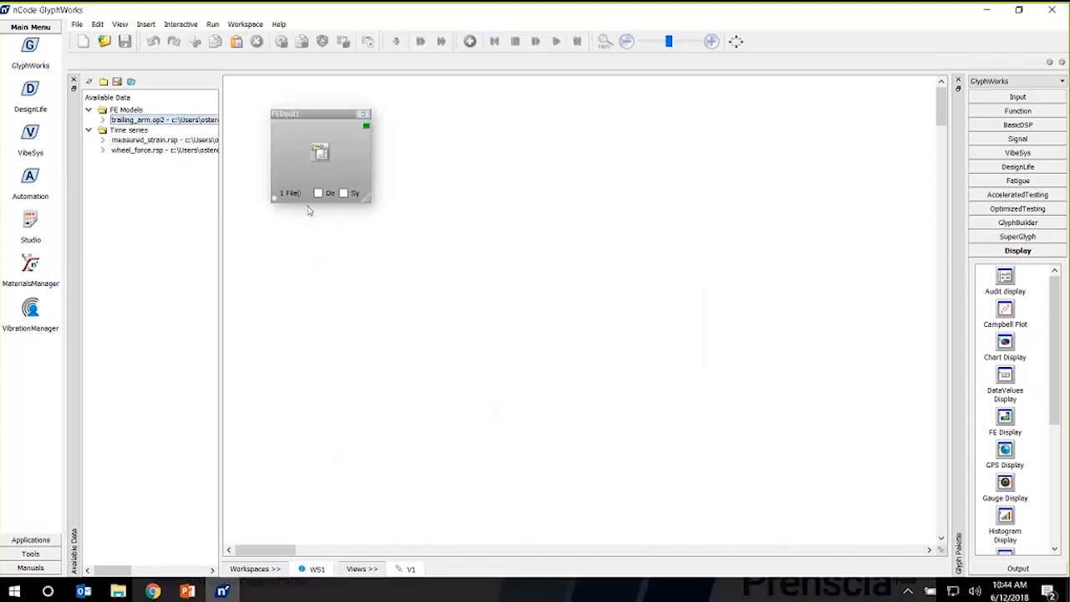
left_click(318, 193)
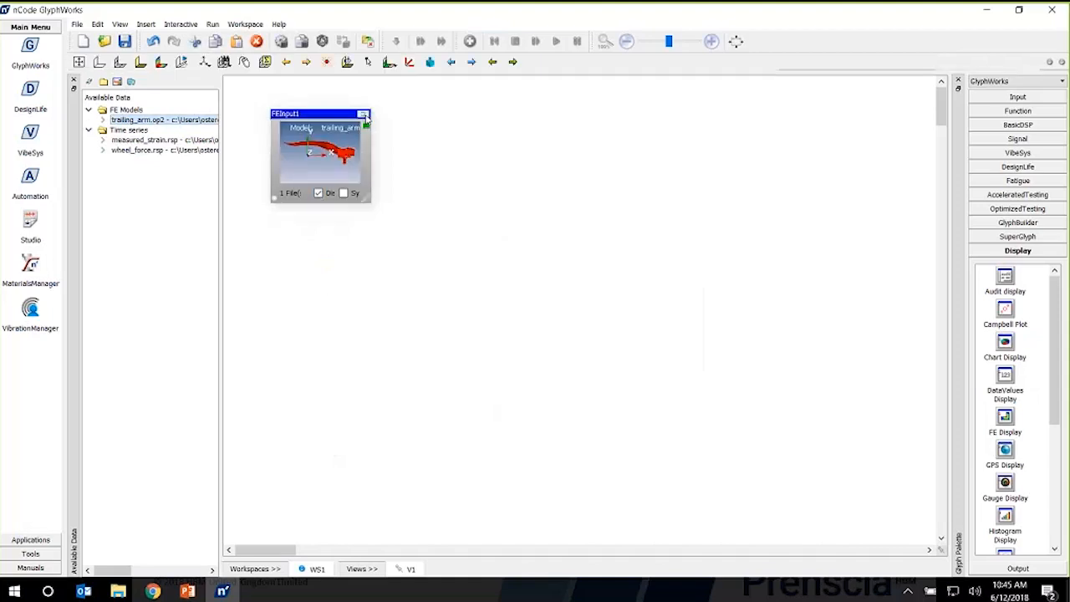
left_click(363, 113)
left_click_drag(553, 289, 589, 415)
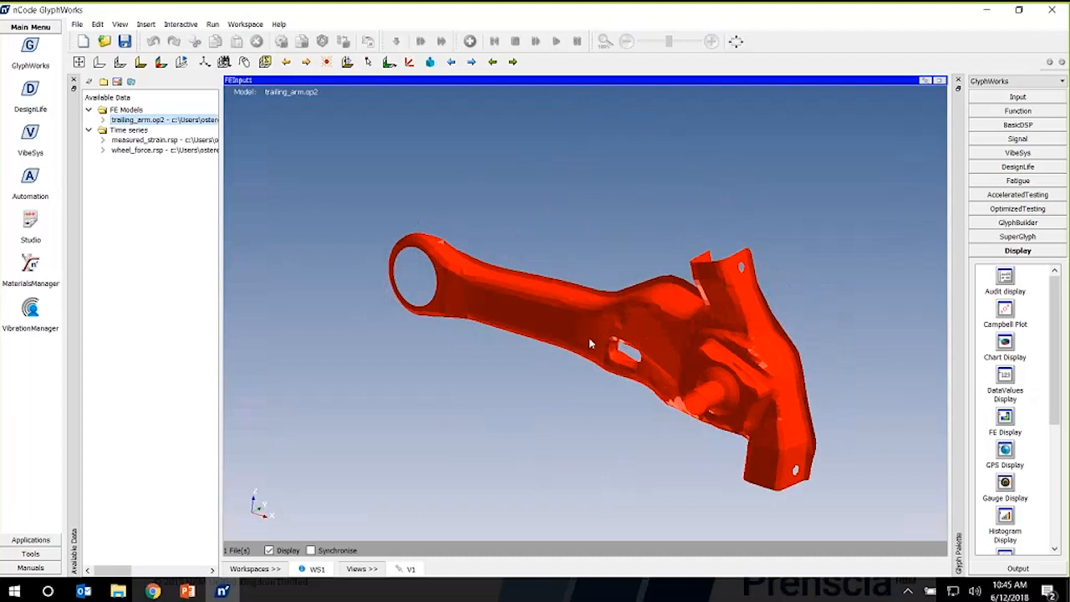
Start a new Single strain gauge on the trailing arm and locate it by entity at element 2372 beside the slot.
left_click(409, 62)
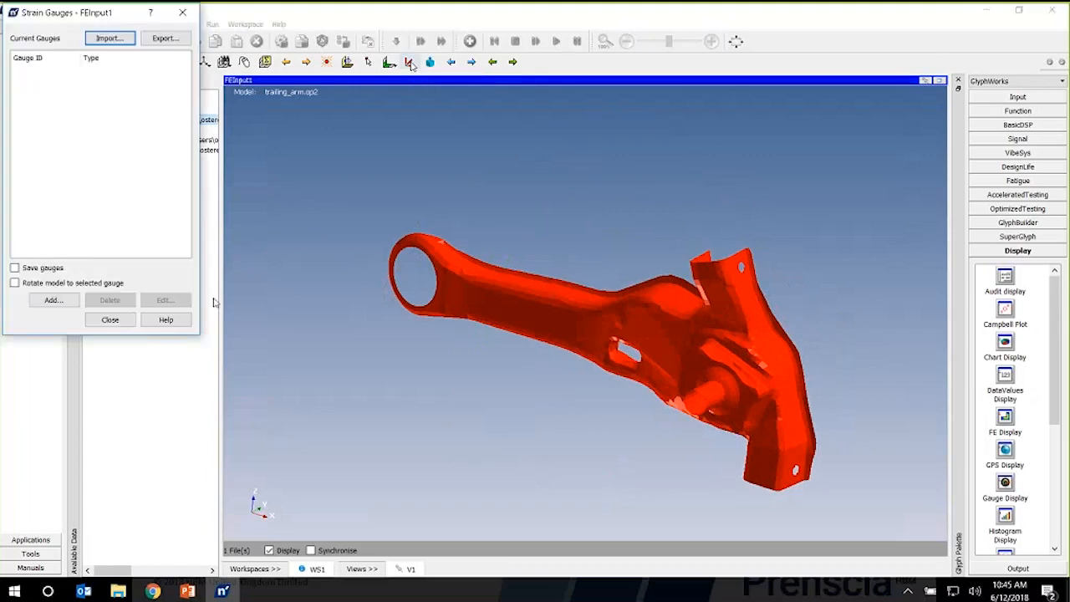
left_click(59, 302)
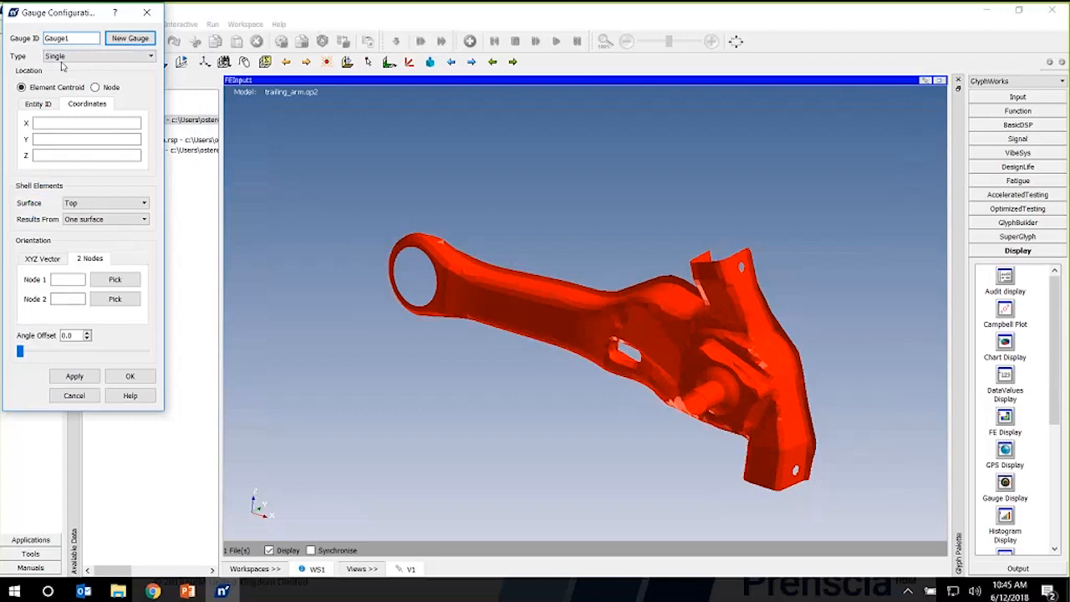
left_click(74, 57)
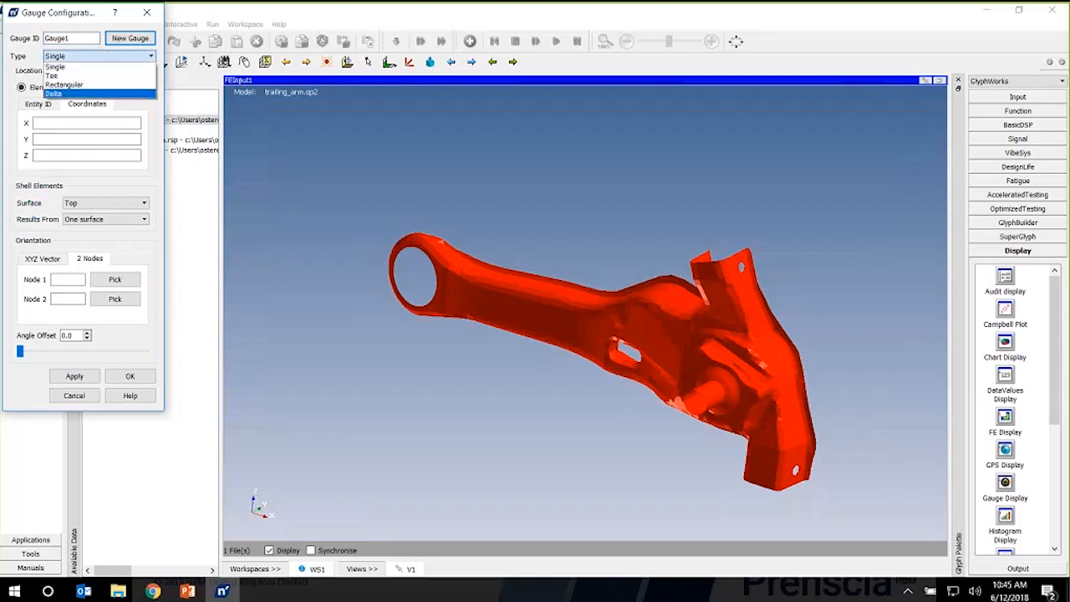
left_click(55, 67)
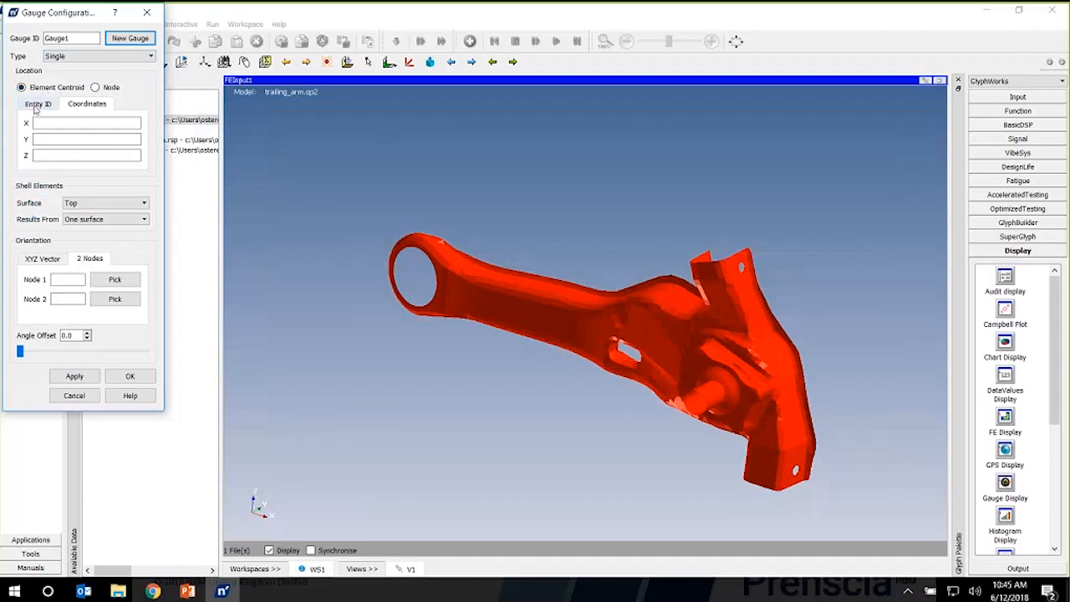
left_click(36, 107)
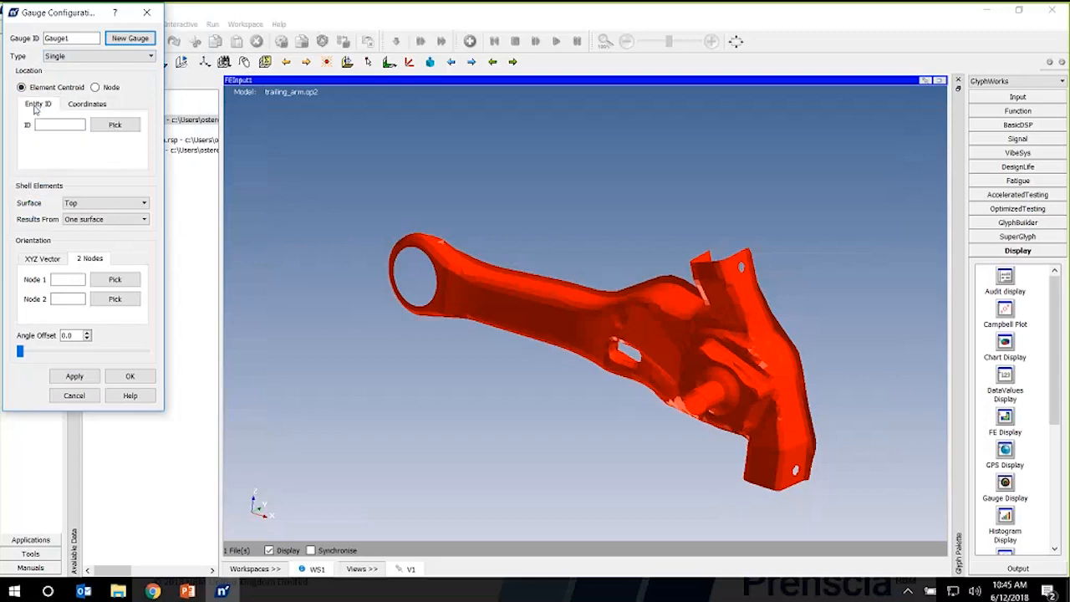
left_click(117, 127)
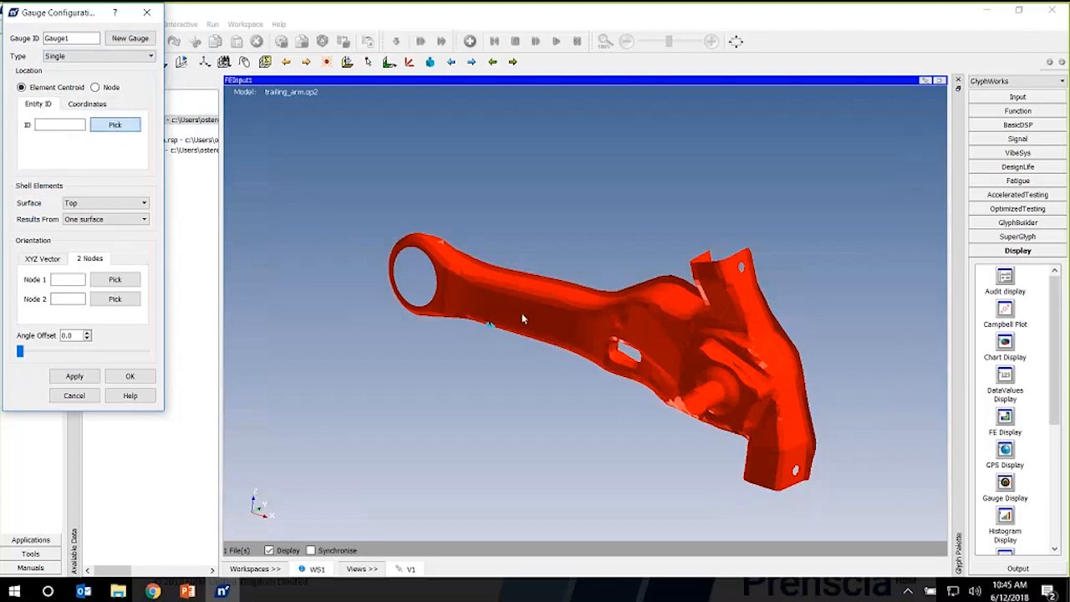
left_click(584, 335)
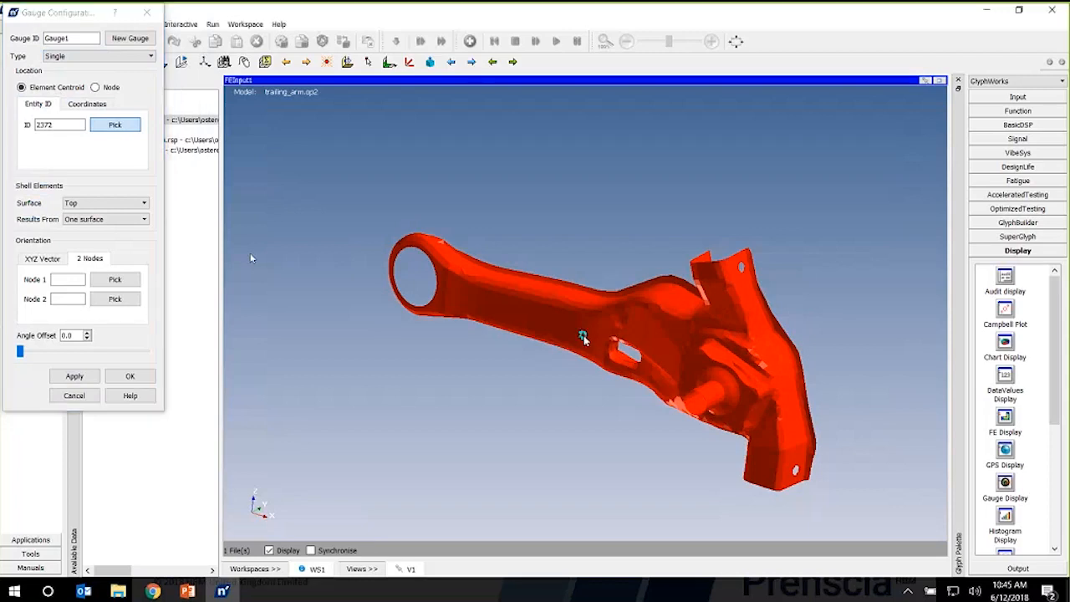
Orient the gauge by an XYZ vector of 1, 0, 0 and apply the configuration.
left_click(31, 261)
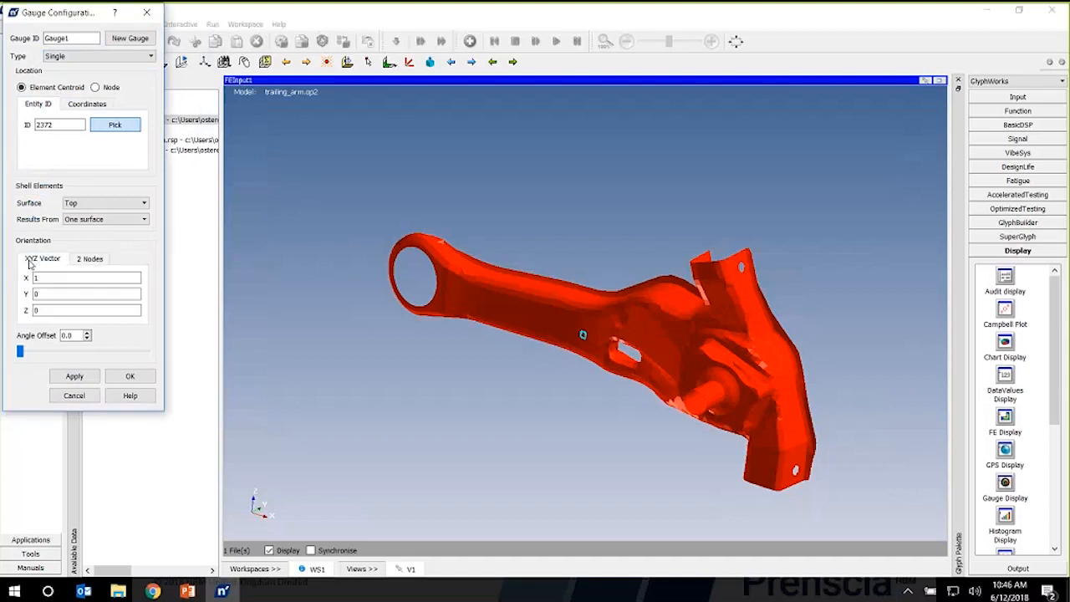
left_click(37, 276)
left_click(42, 291)
left_click(75, 377)
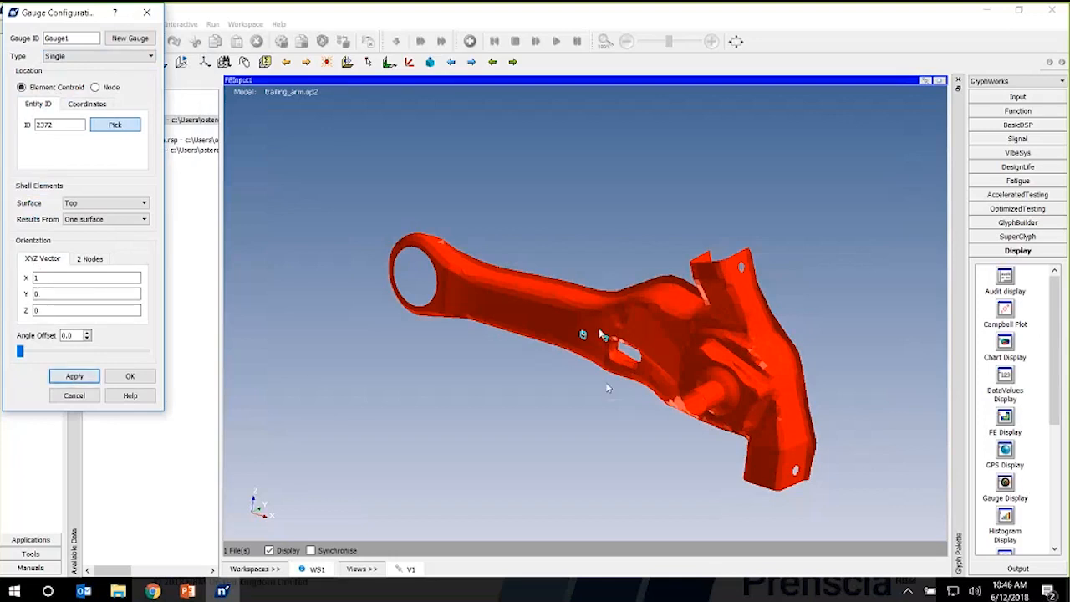
Set the marker size in the FE display's model parameters to 25.
right_click(429, 85)
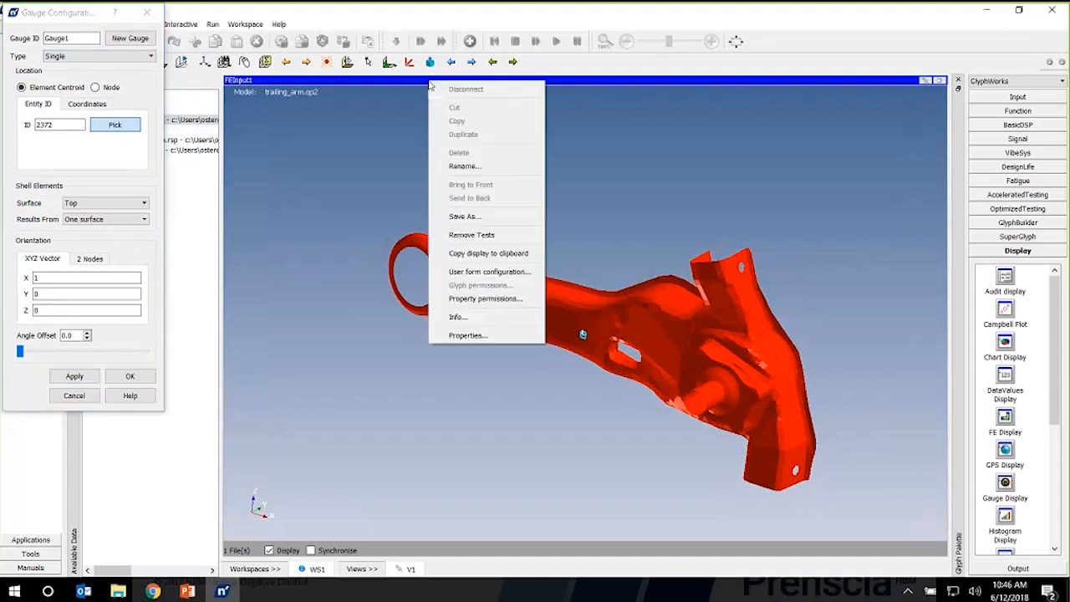
left_click(481, 335)
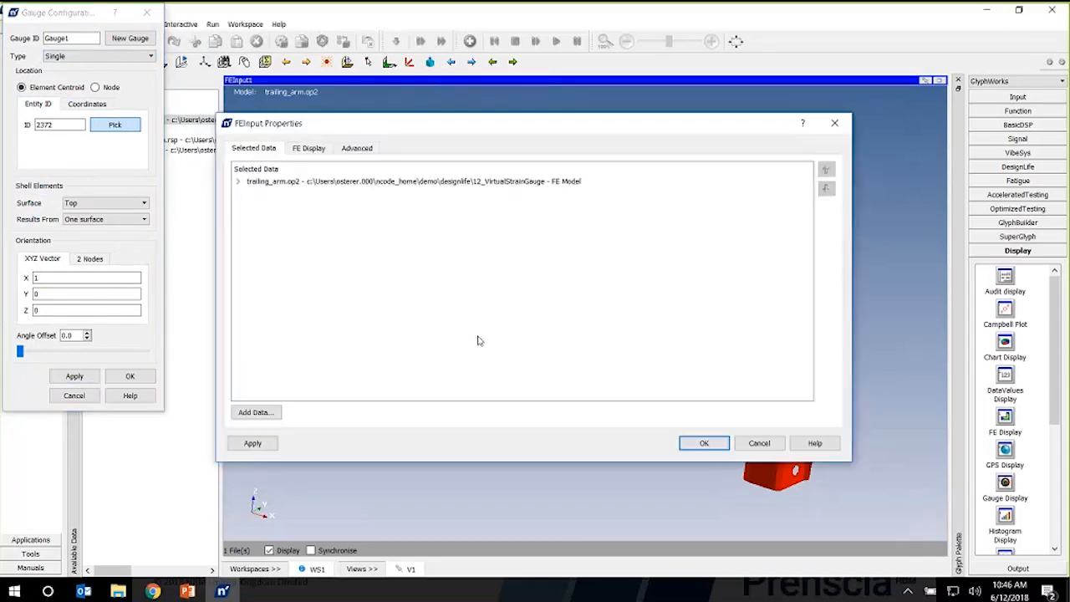
left_click(317, 150)
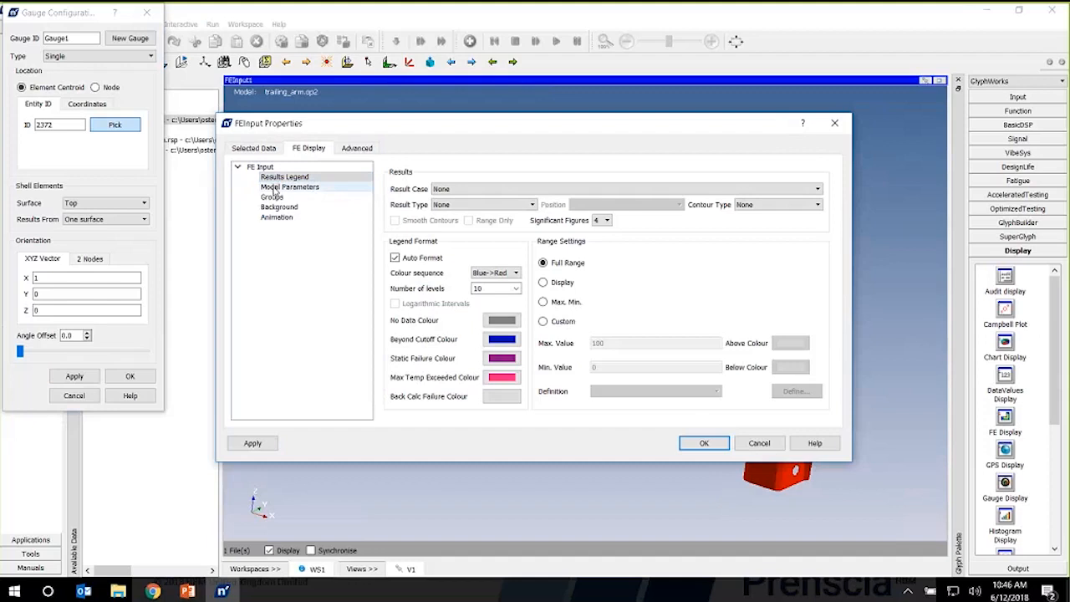
left_click(284, 187)
left_click_drag(456, 288, 417, 285)
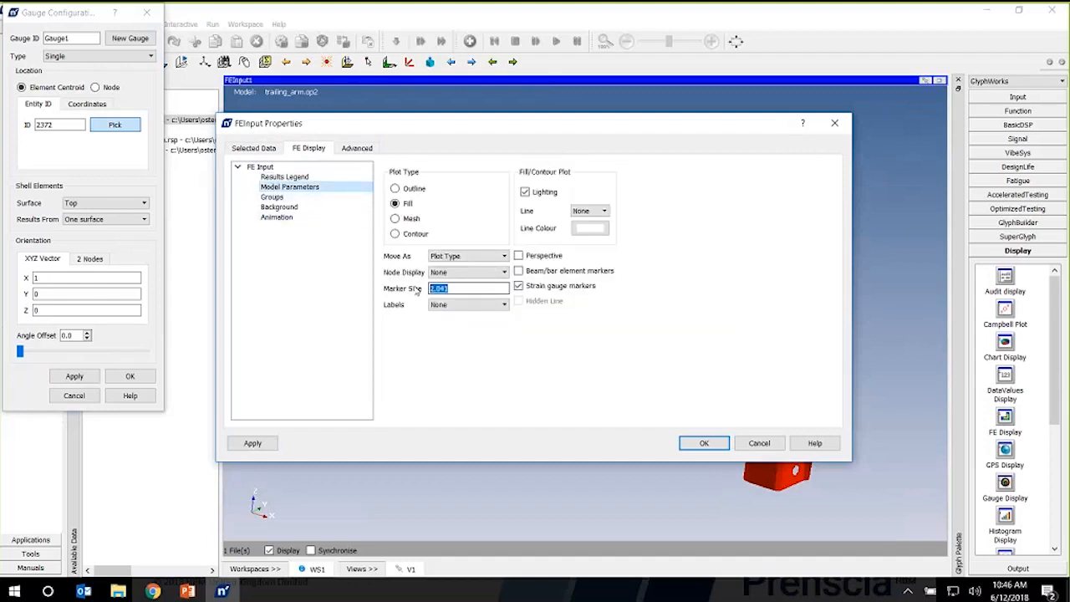
type("25")
left_click(701, 445)
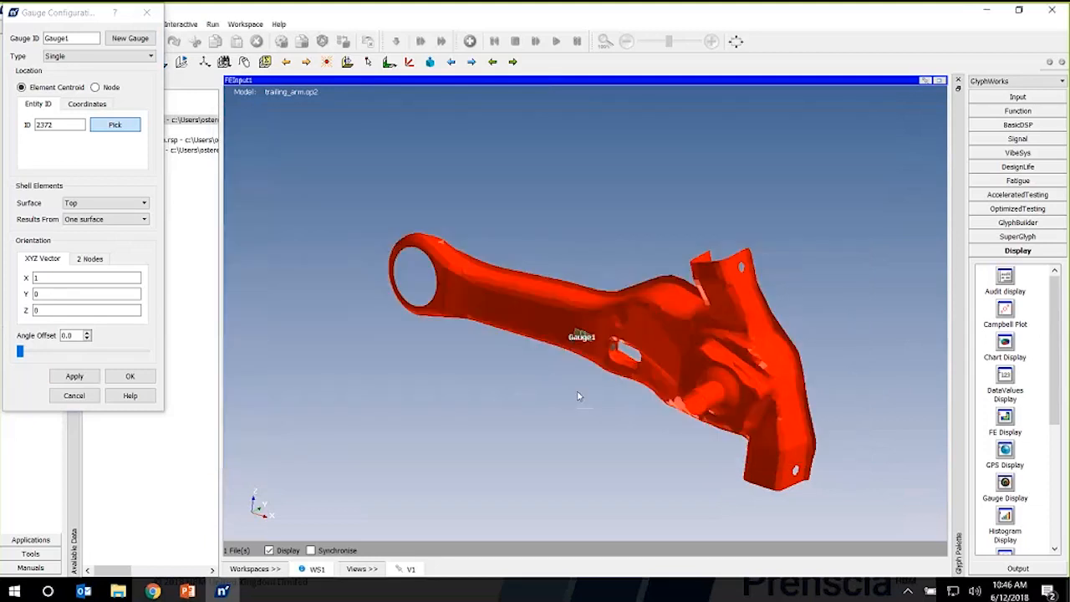
Accept the gauge with a 0.0 angle offset, close the strain gauge list and restore the FE input glyph to normal size.
scroll(577, 396, "up", 5)
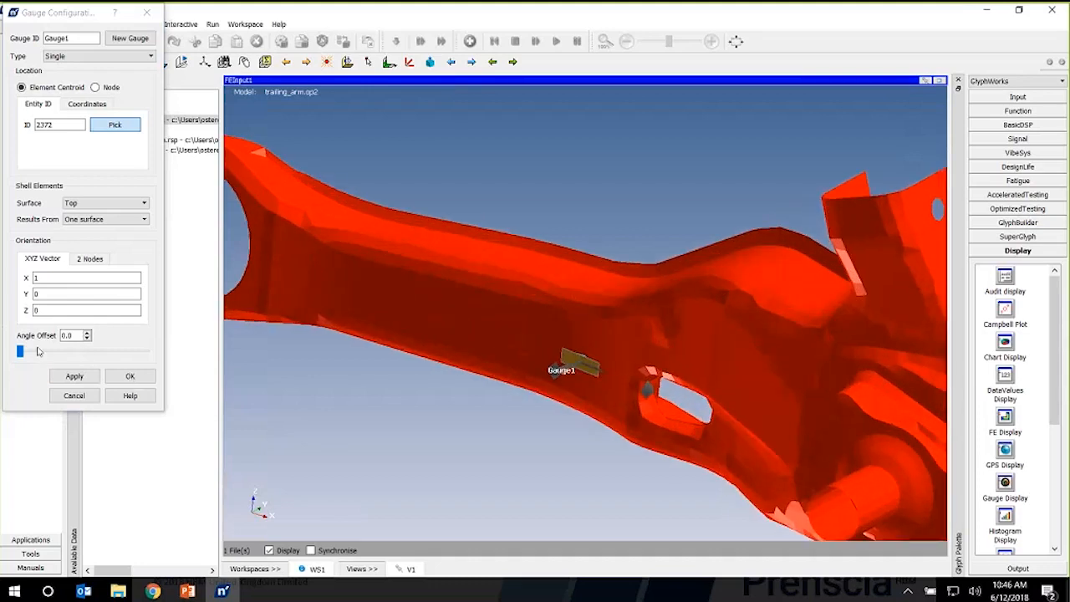
left_click(18, 353)
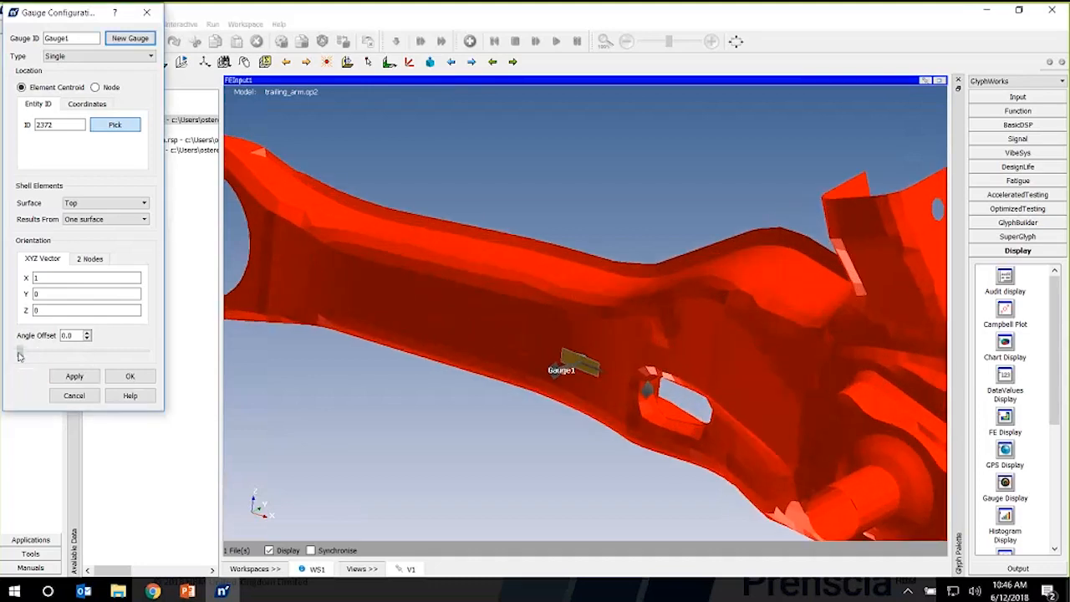
mouse_move(19, 355)
left_mouse_down()
mouse_move(72, 363)
mouse_move(144, 354)
mouse_move(18, 351)
left_mouse_up()
left_click(132, 376)
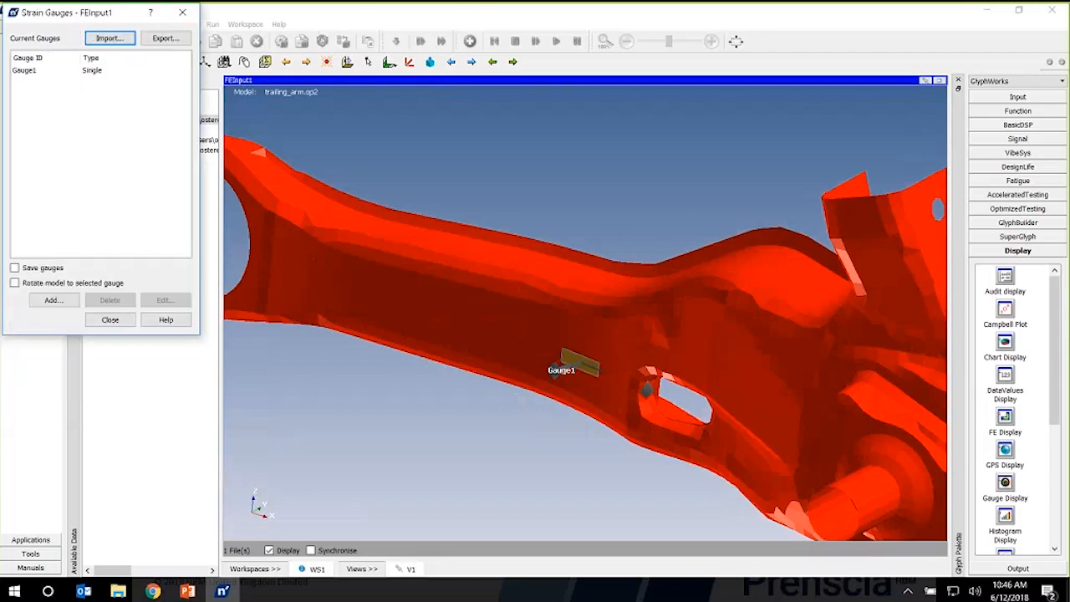
left_click(111, 319)
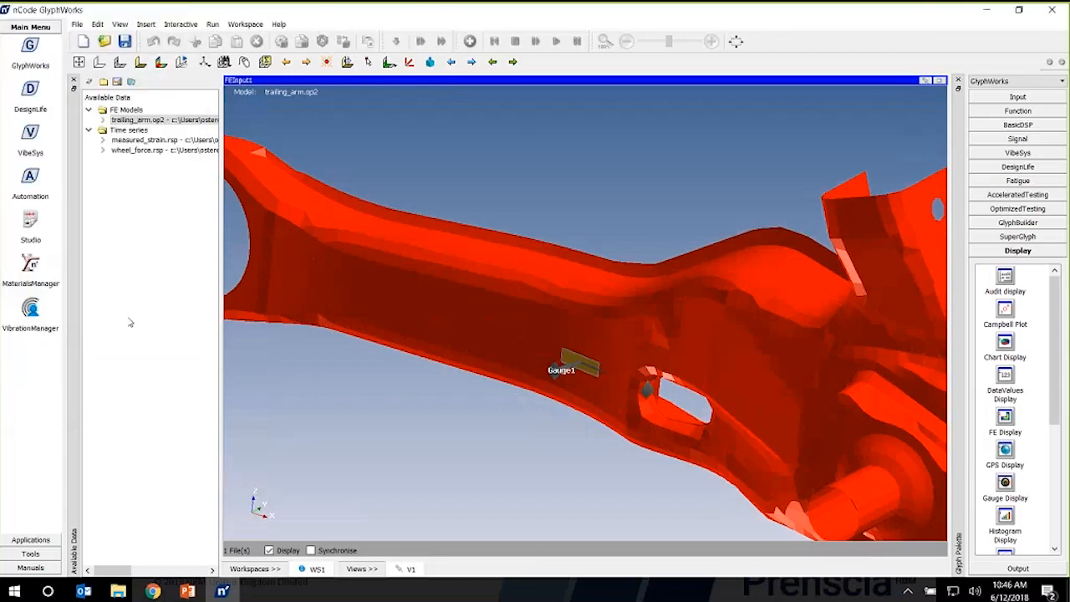
left_click(925, 80)
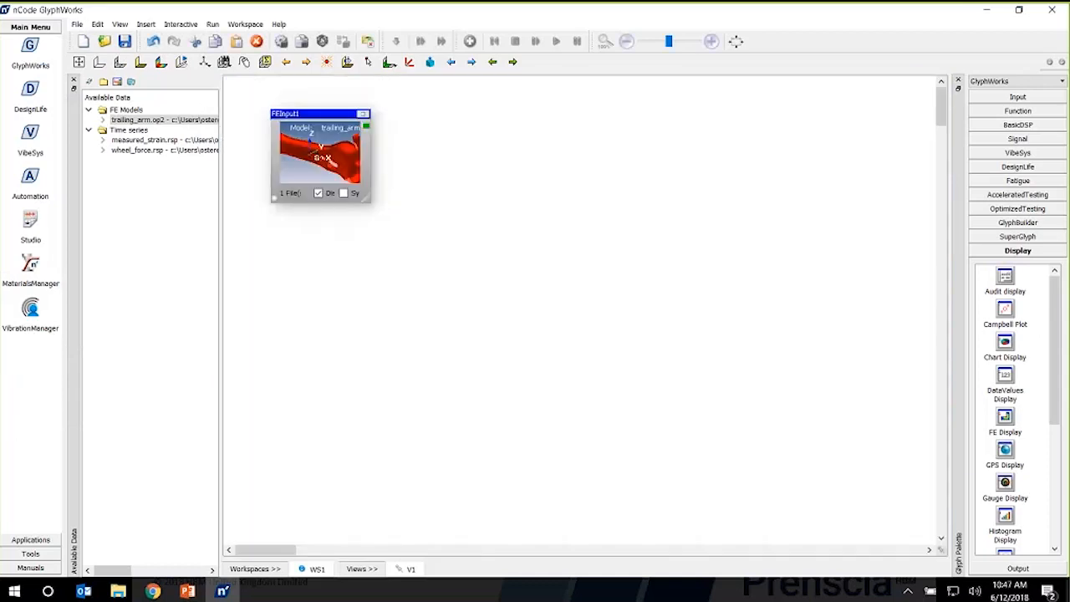
Add the wheel_force.rsp time series to the workspace below the FE input and turn on its display.
left_click(138, 151)
left_click_drag(138, 150, 277, 228)
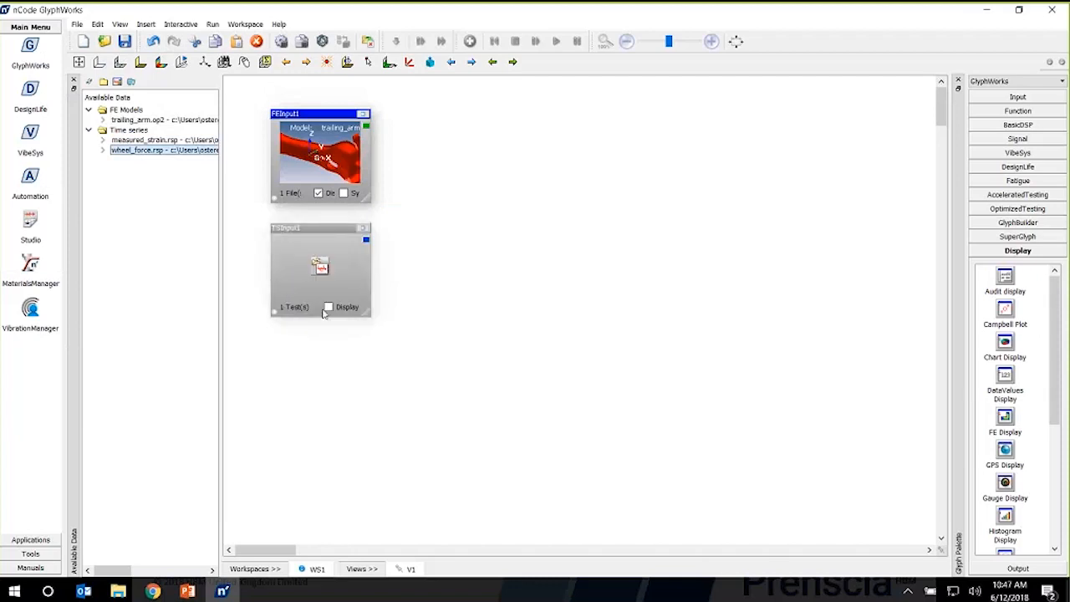
left_click(328, 308)
Enlarge the wheel force display, show 6 channel plots per page and return it to normal size.
left_click(365, 231)
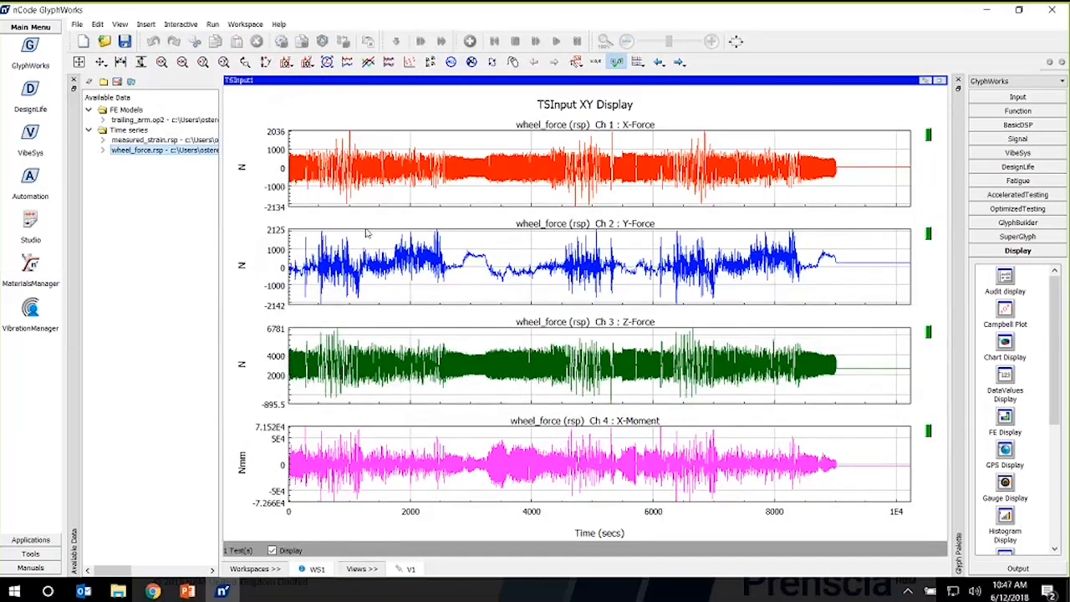
left_click(638, 62)
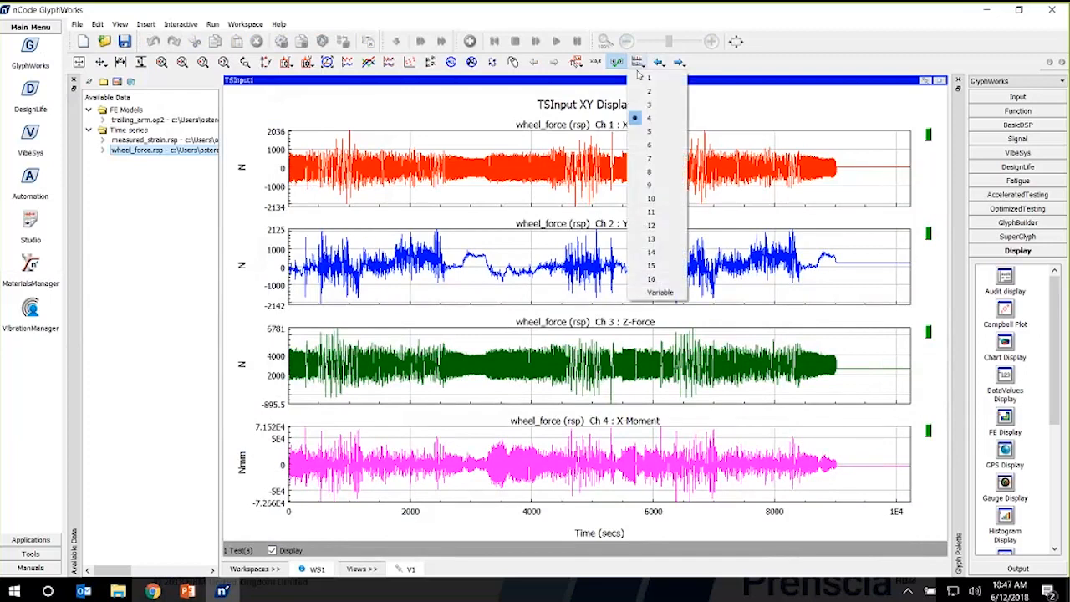
left_click(639, 148)
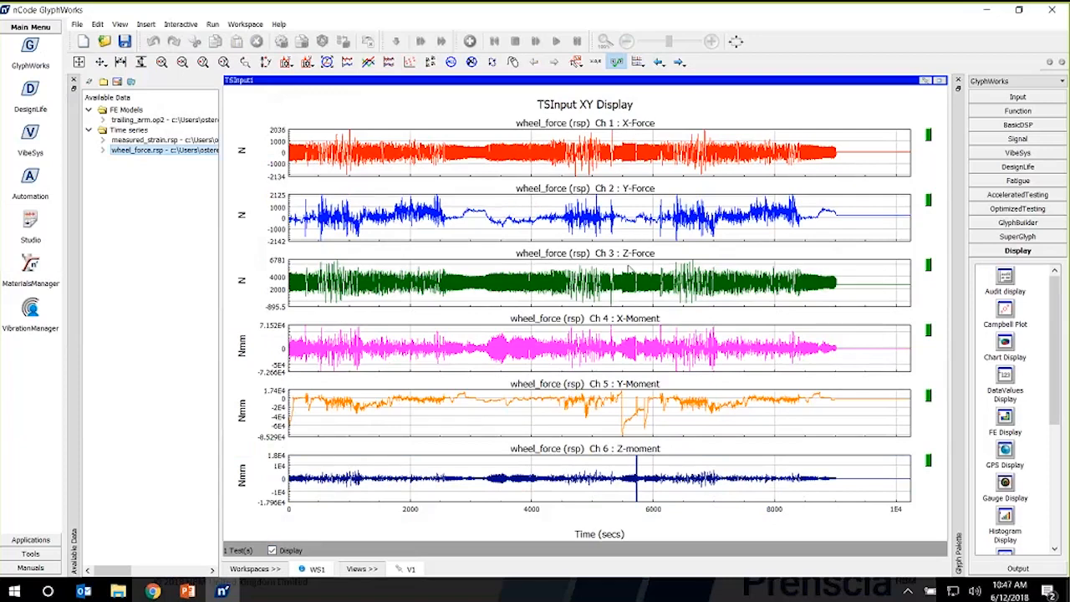
left_click(940, 81)
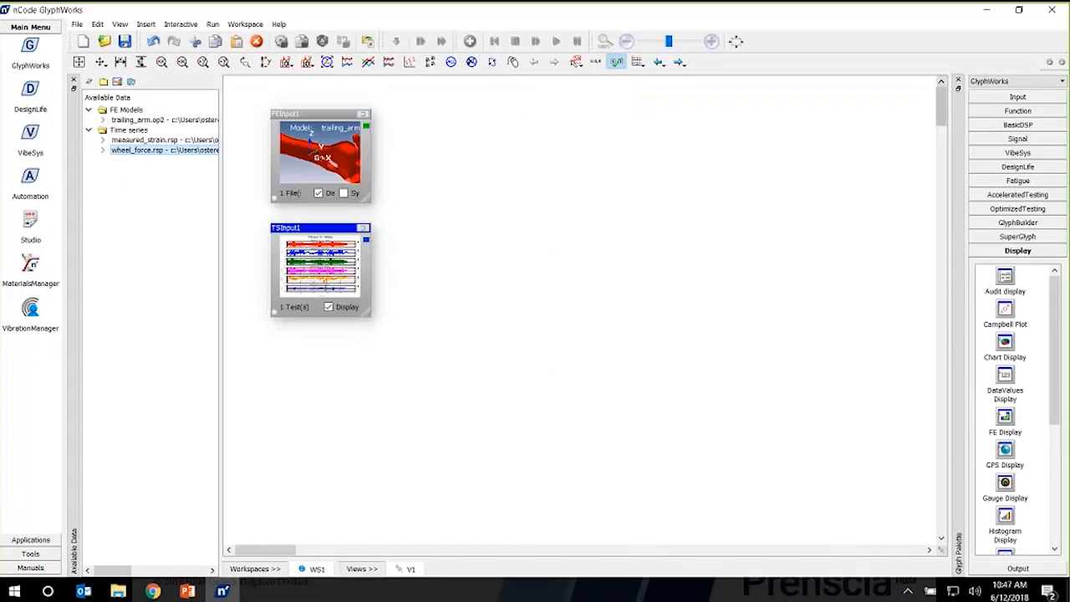
Add a Virtual Strain Gauge glyph from DesignLife and feed it with the FE model and the wheel force time series.
left_click(1016, 169)
left_click_drag(1054, 216, 1058, 422)
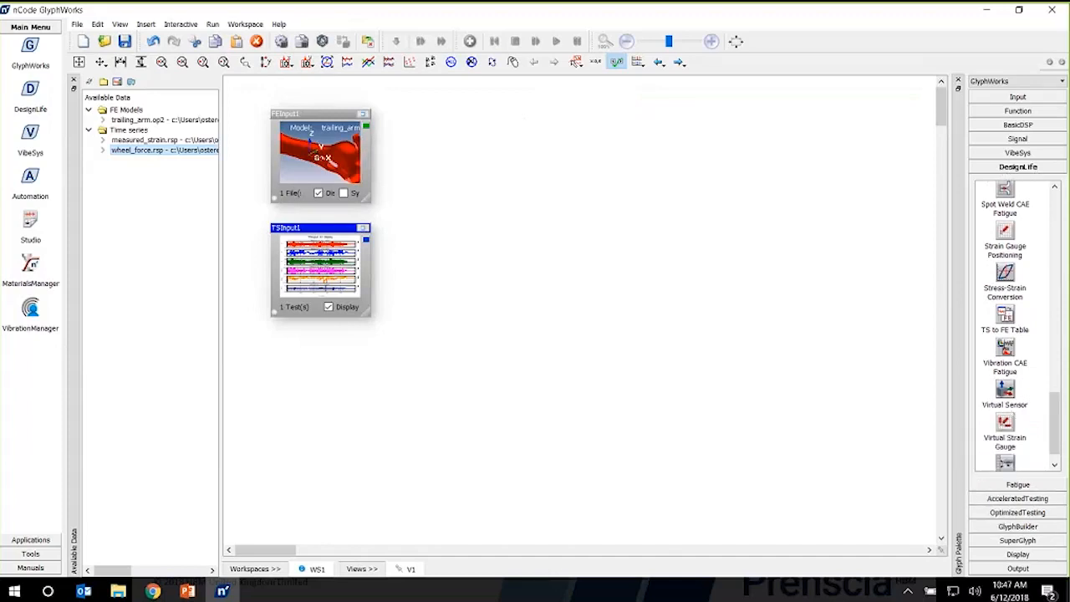
left_click(1005, 424)
left_click_drag(1005, 423, 740, 326)
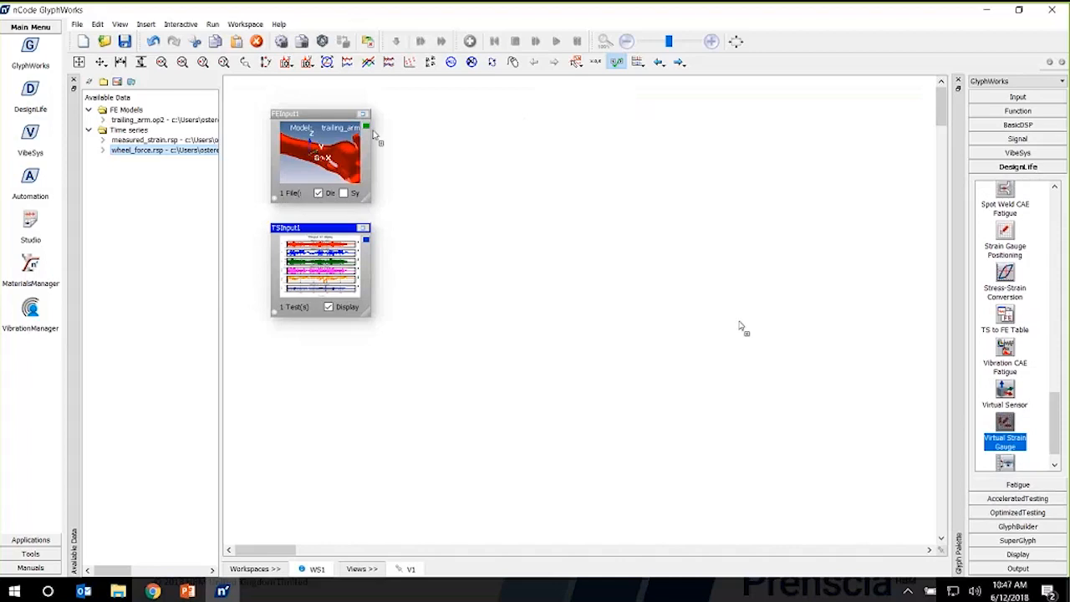
left_click_drag(374, 135, 374, 135)
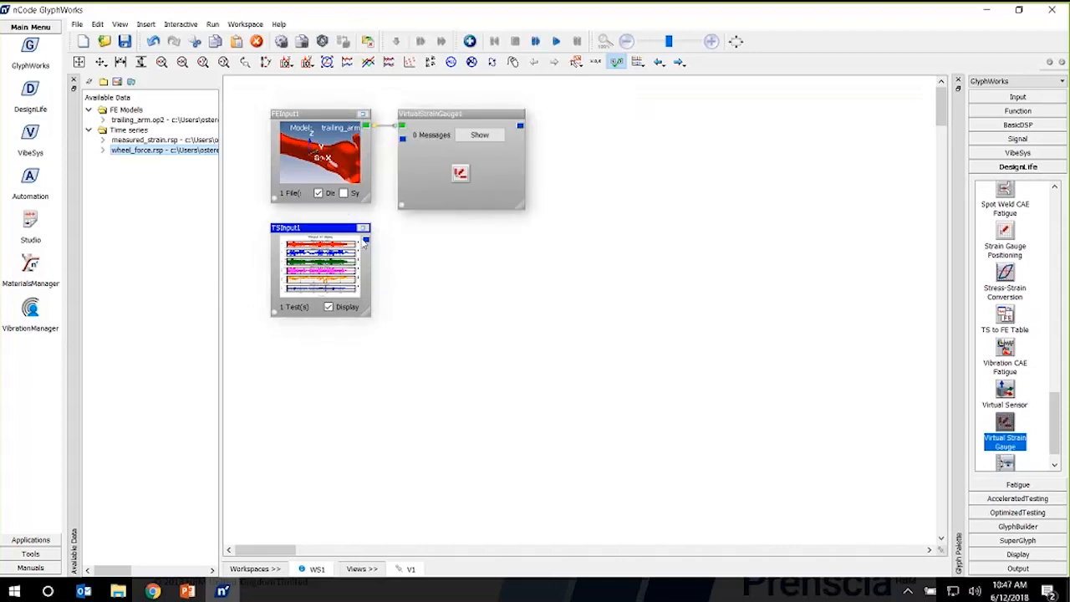
left_click_drag(381, 237, 402, 138)
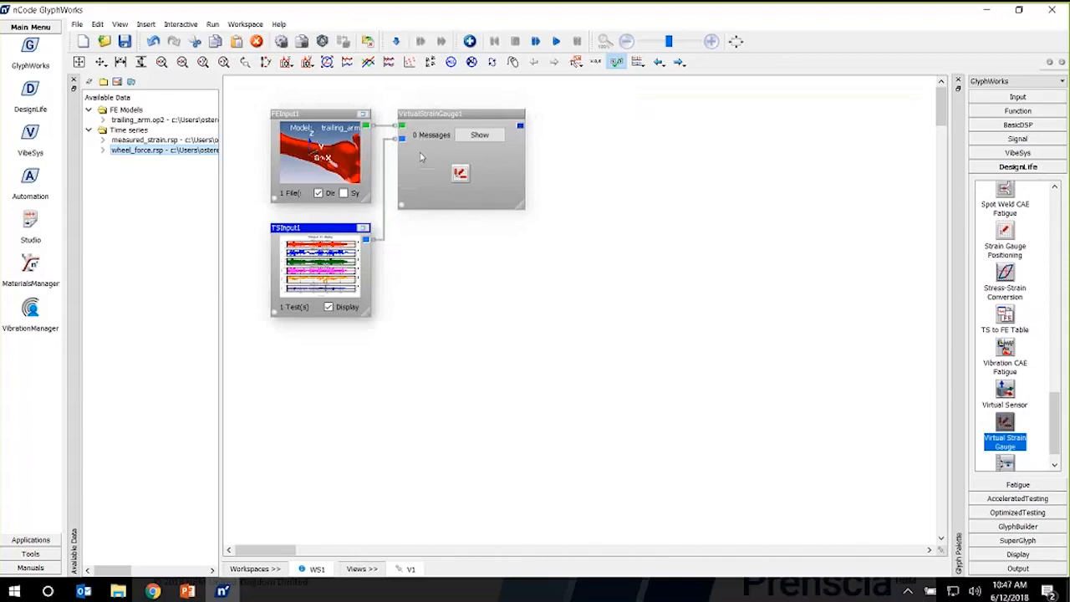
Run the flow up to the virtual strain gauge glyph and map Carbon Steel SAE1035_169_CON from MatDB as its default material.
right_click(431, 115)
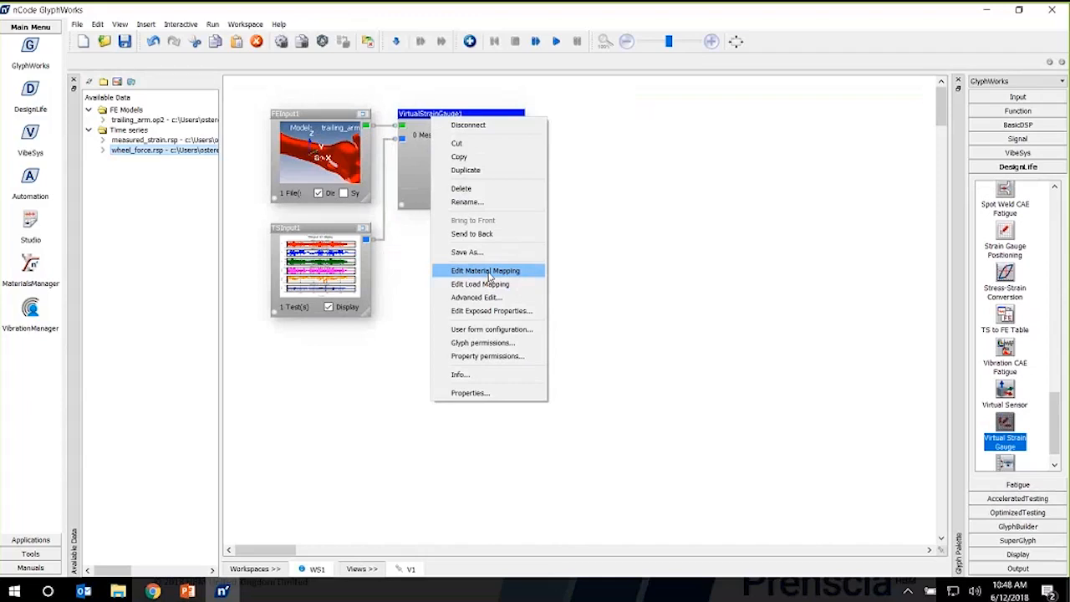
left_click(489, 272)
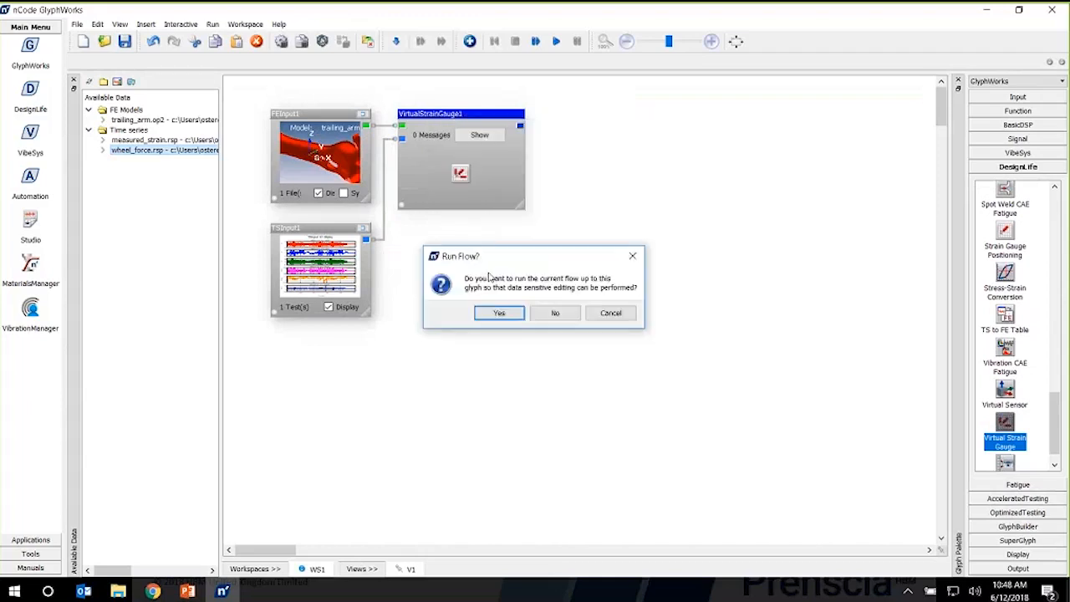
left_click(504, 314)
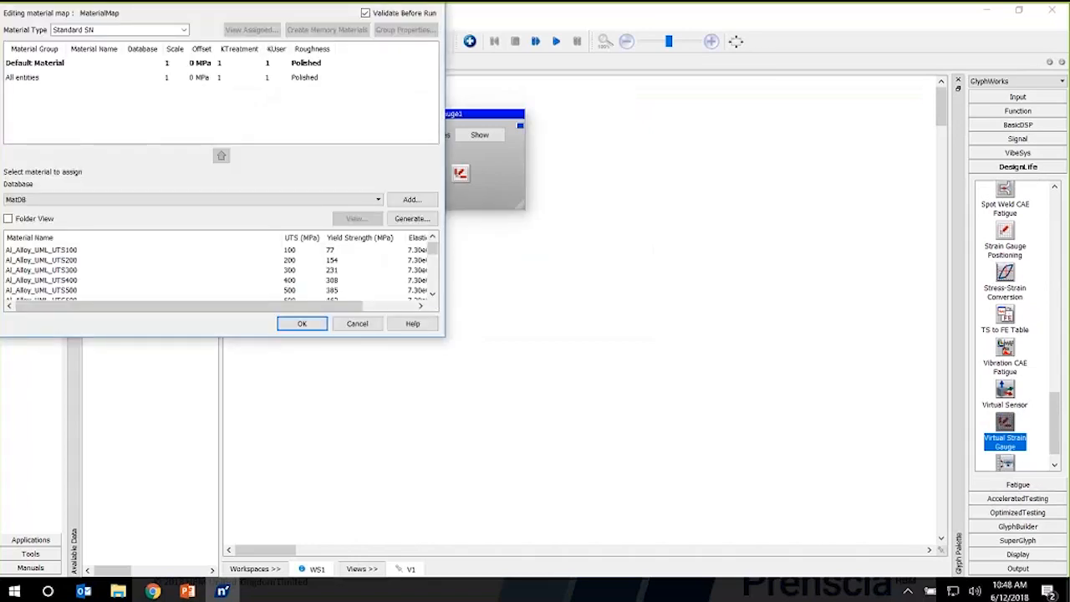
scroll(96, 258, "down", 4)
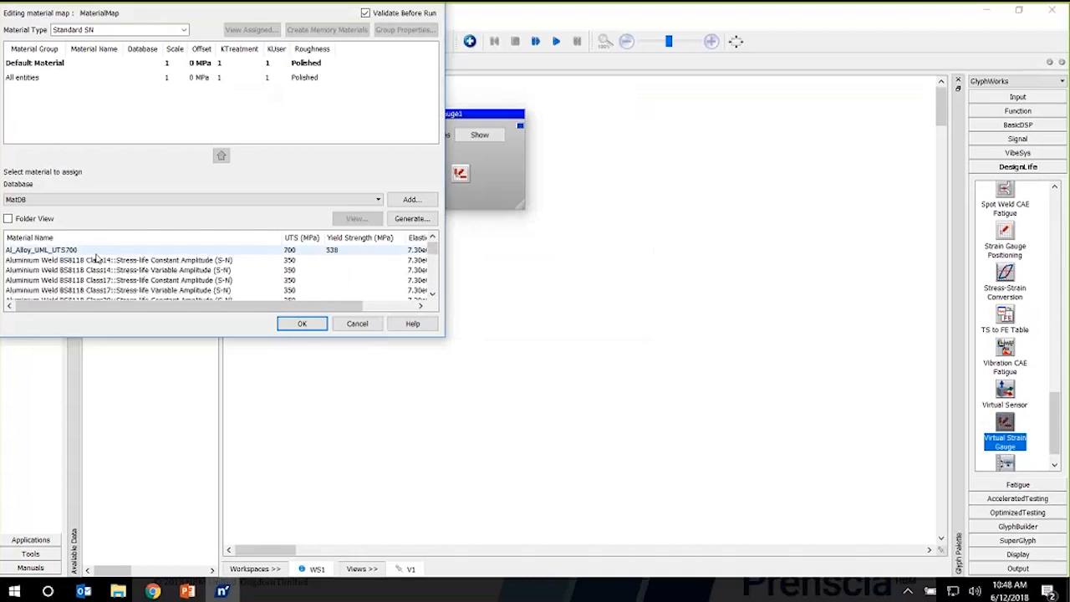
scroll(96, 258, "down", 5)
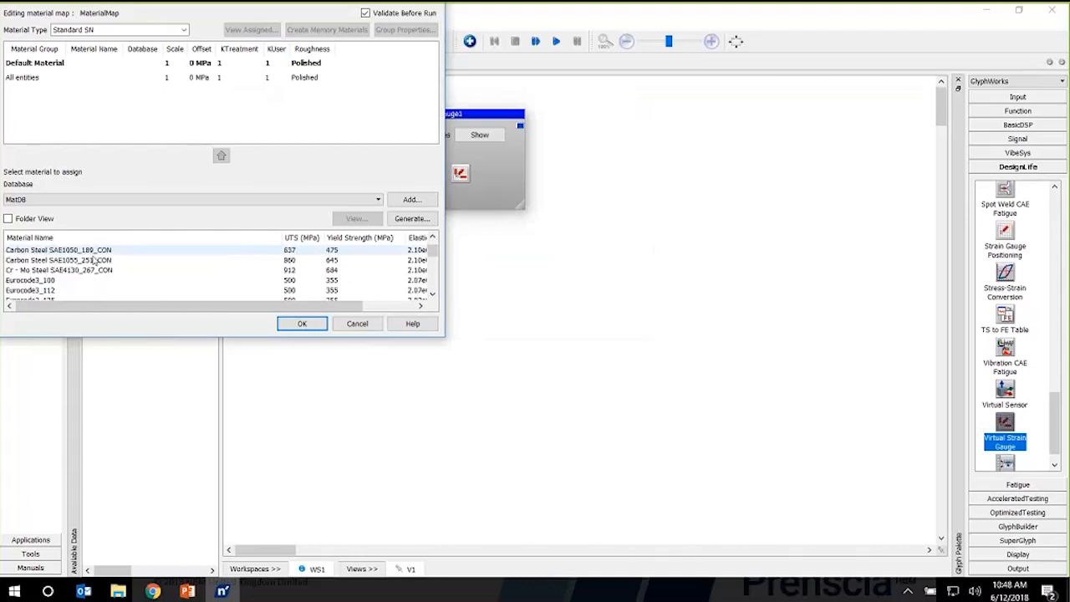
scroll(90, 264, "up", 2)
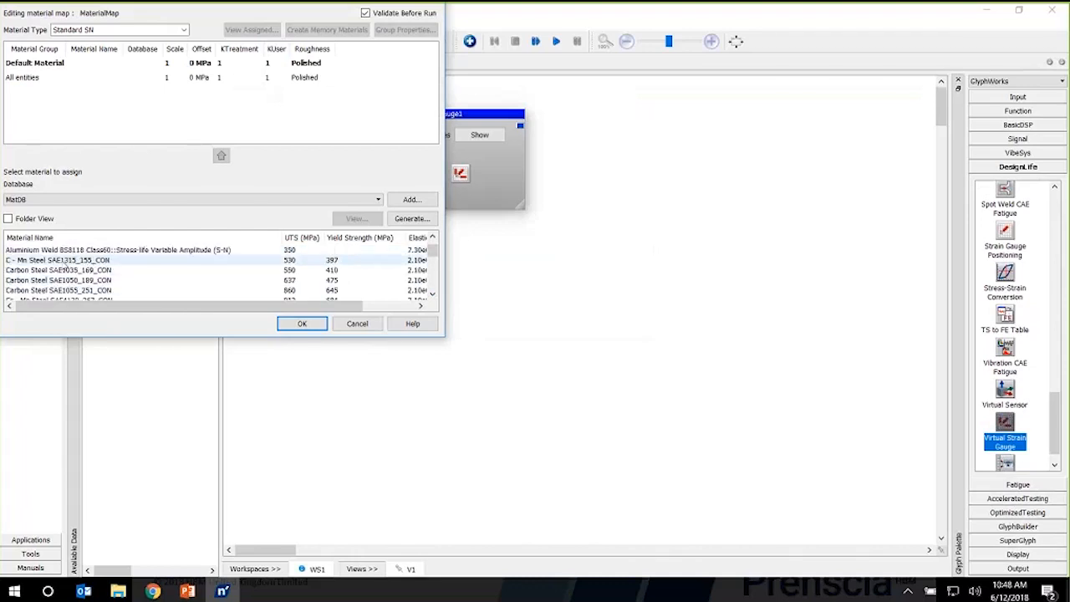
left_click(91, 270)
left_click_drag(90, 270, 112, 63)
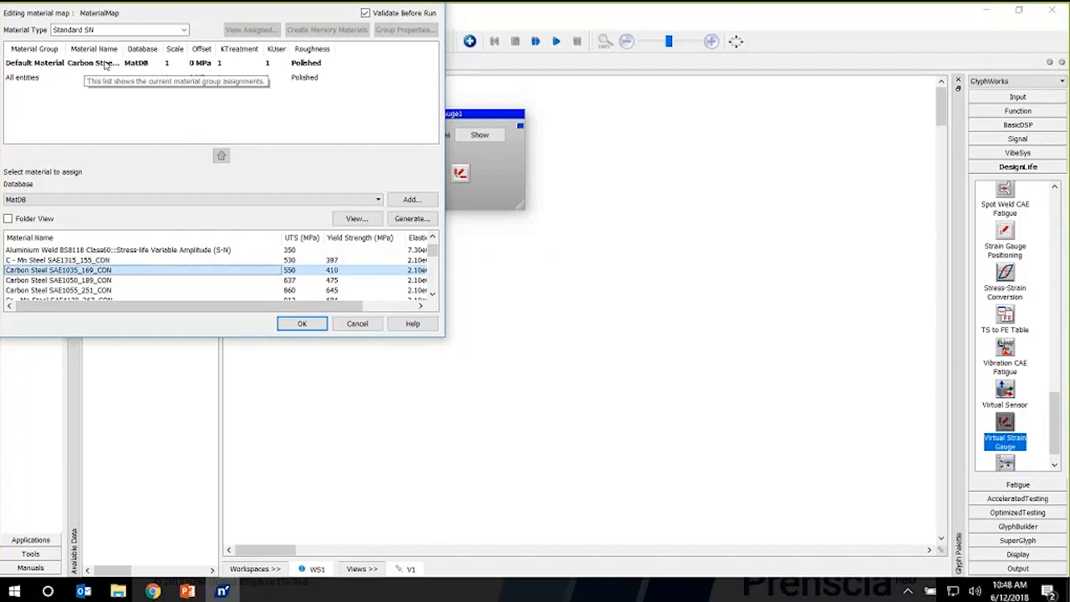
left_click(302, 326)
In the virtual strain gauge's load map, turn off Auto-Configure and set the divider to 1000 for all six load cases.
right_click(427, 115)
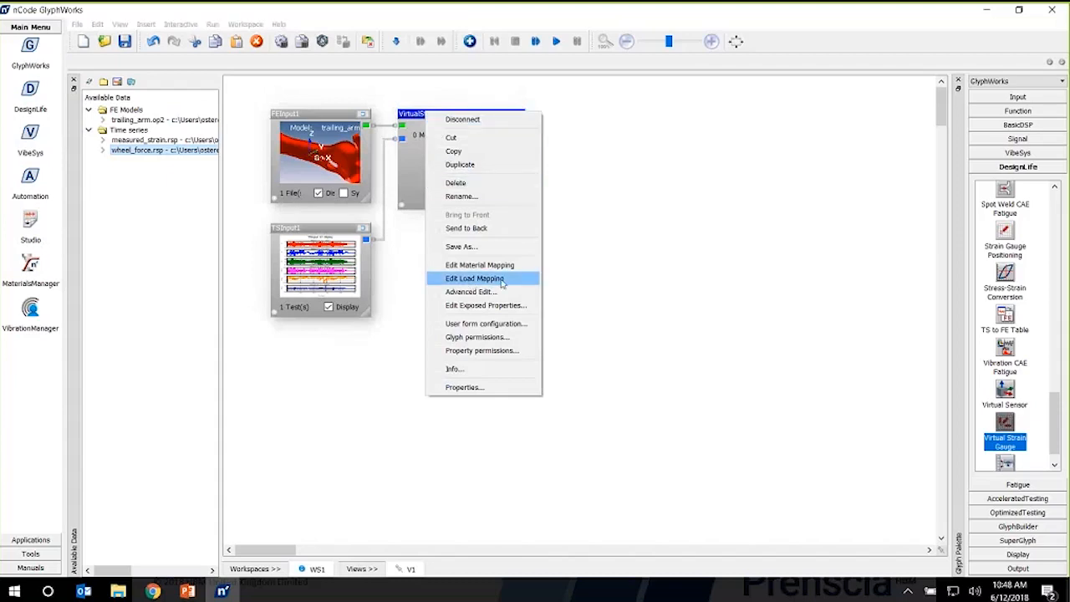
left_click(502, 285)
left_click(552, 311)
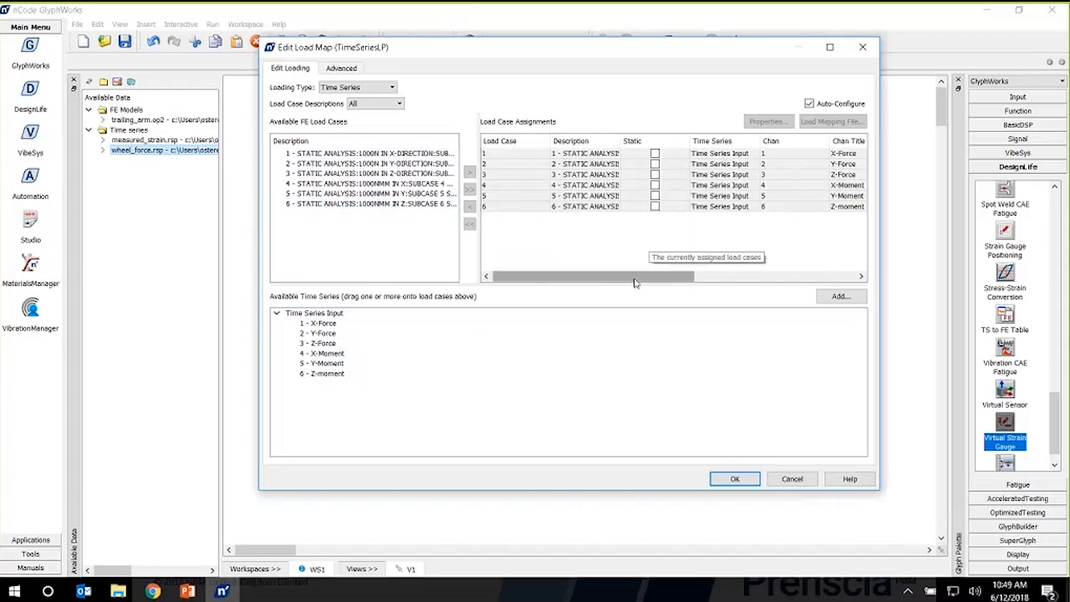
left_click_drag(635, 284, 771, 279)
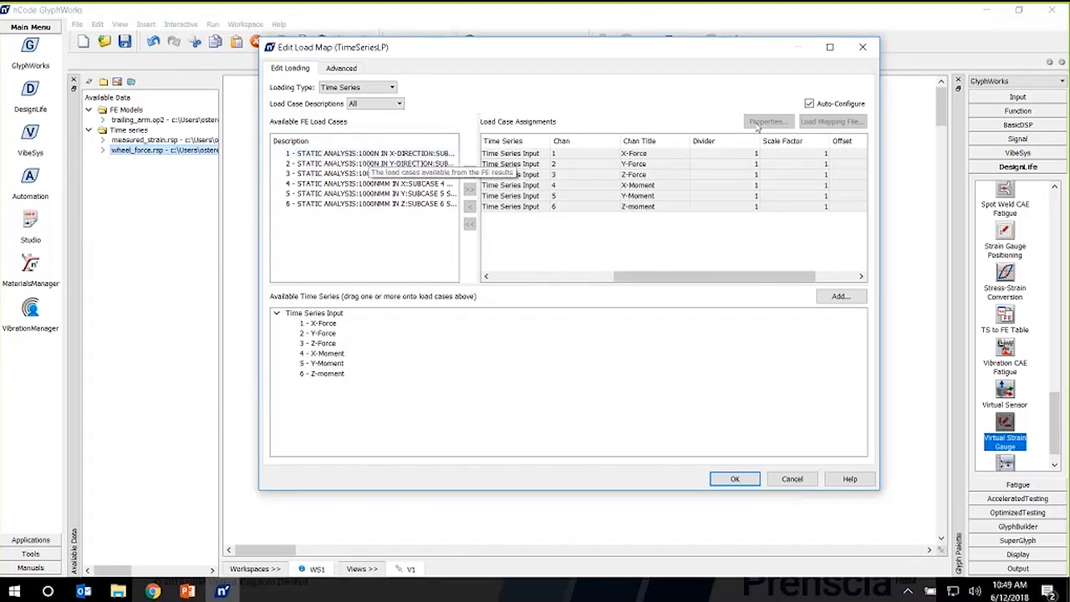
left_click(809, 104)
left_click_drag(727, 155, 724, 214)
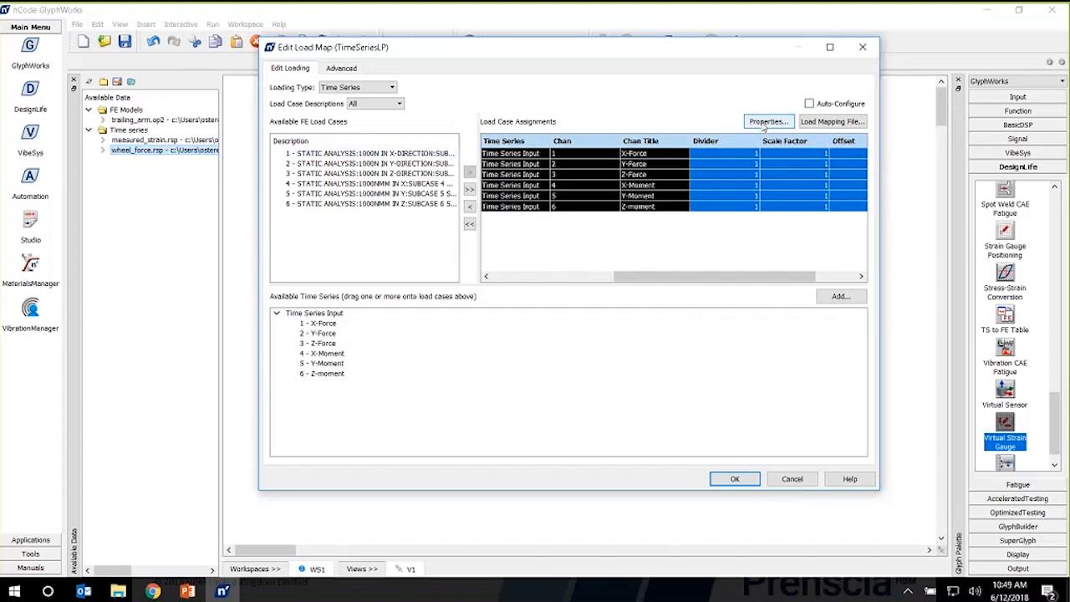
left_click(763, 122)
left_click(548, 246)
type("000")
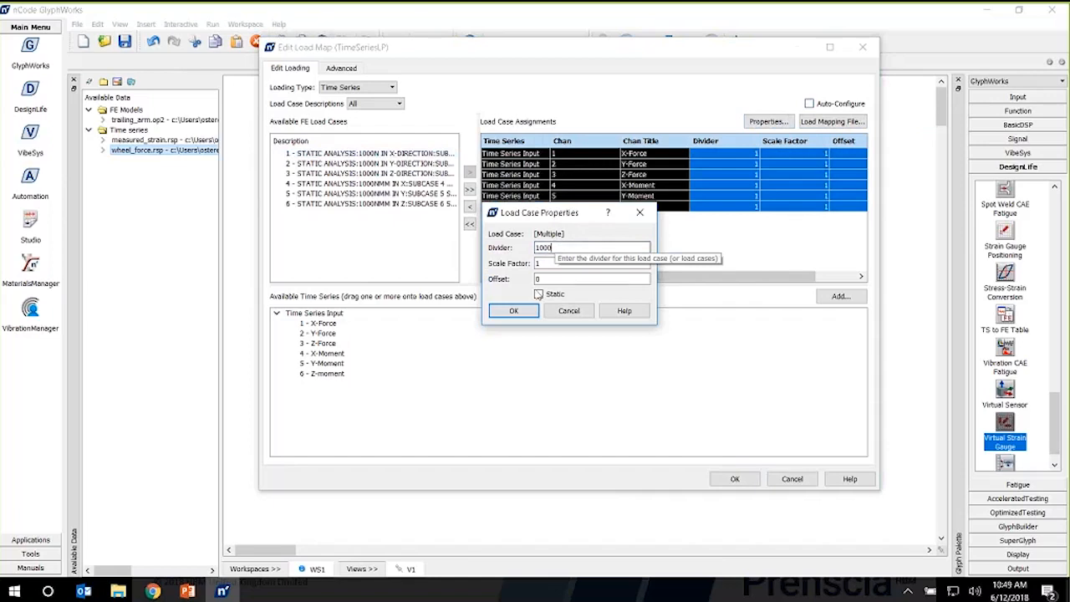
left_click(513, 310)
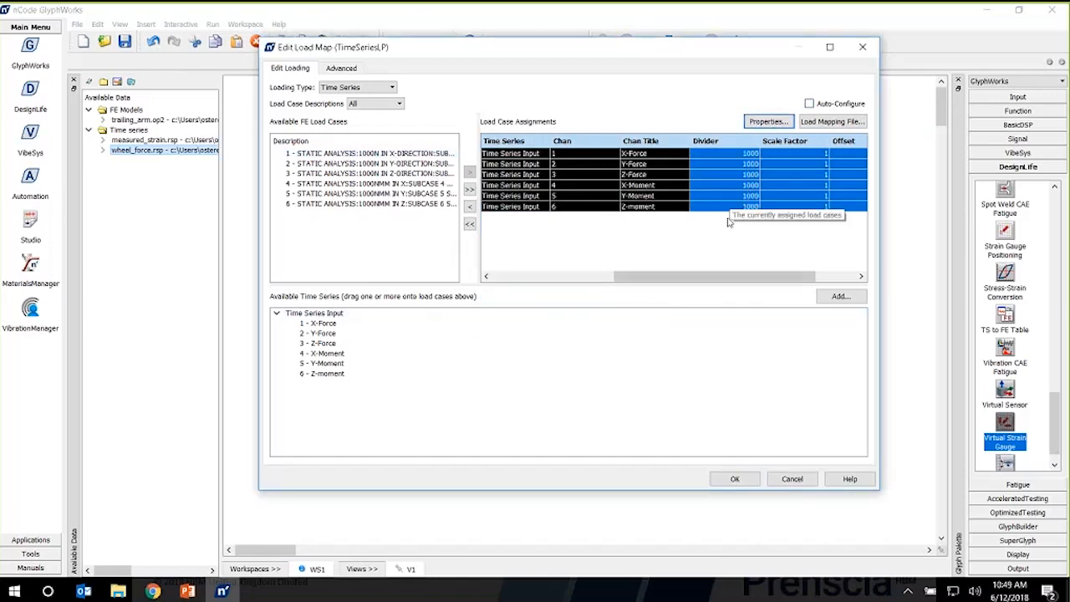
left_click(741, 478)
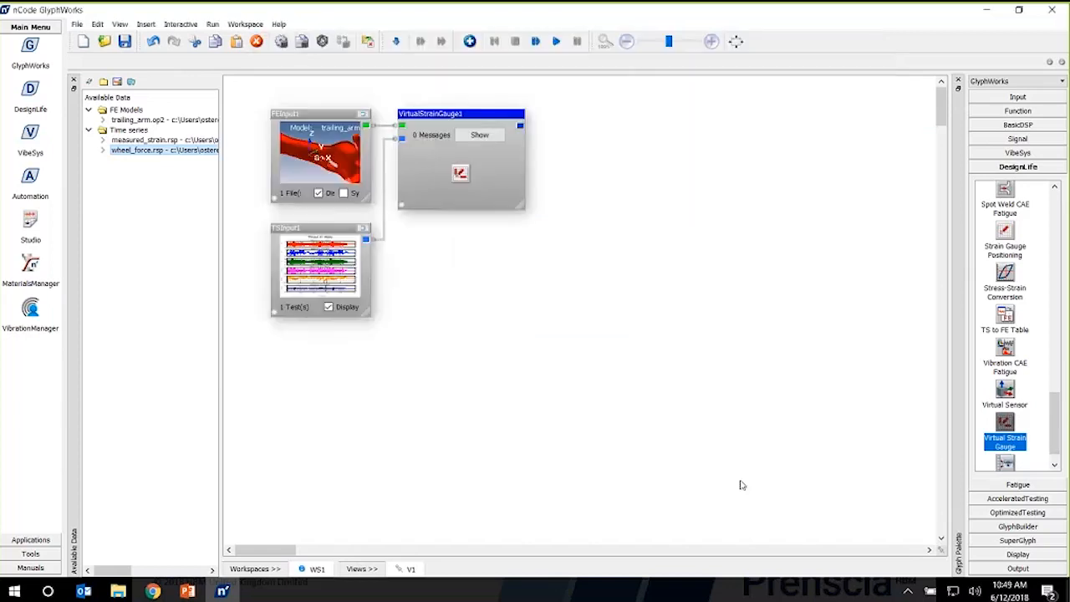
Add an enlarged XY Display glyph fed by the virtual strain gauge output and run the flow.
left_click(1011, 555)
scroll(1034, 507, "down", 5)
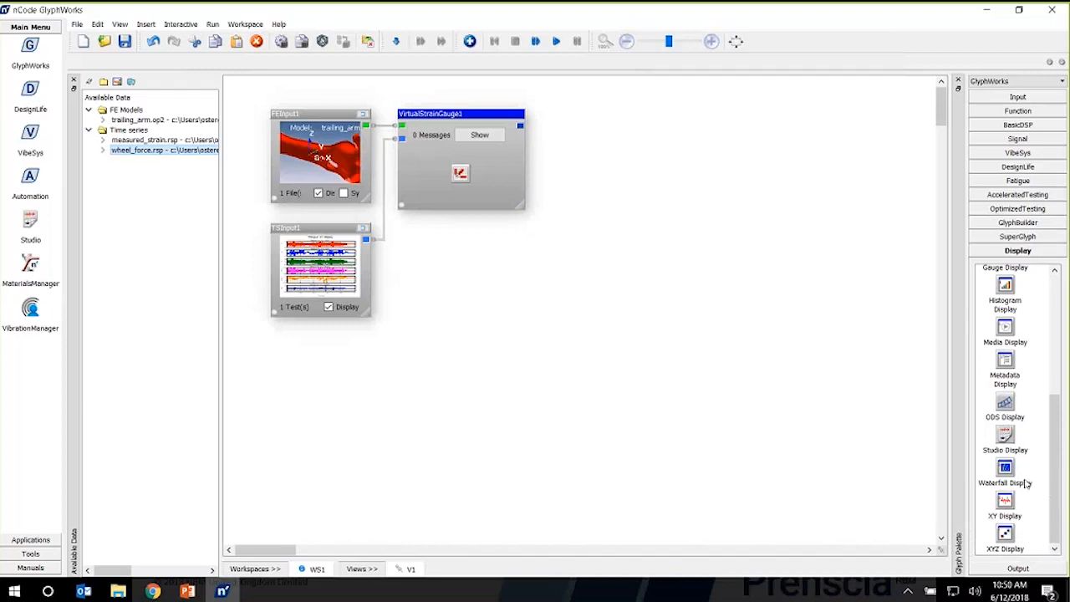
left_click_drag(1006, 501, 523, 131)
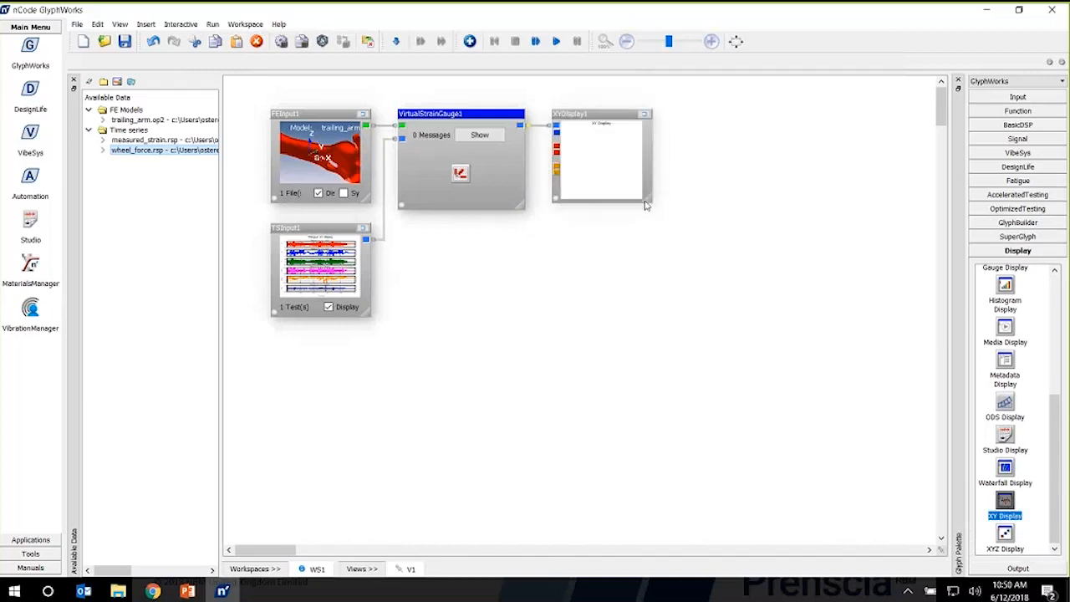
left_click_drag(819, 329, 875, 377)
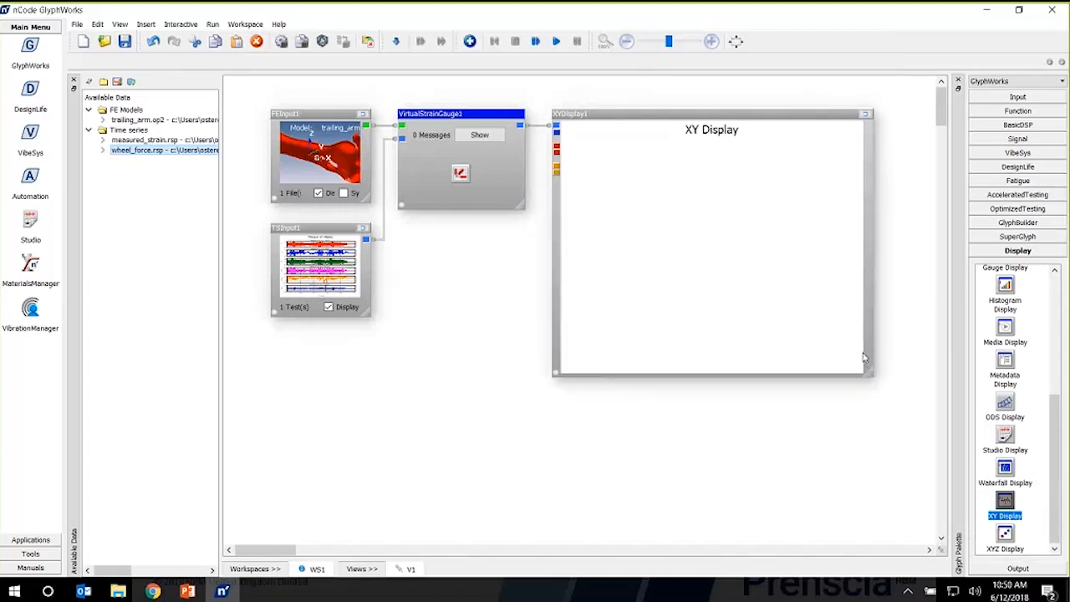
left_click(557, 42)
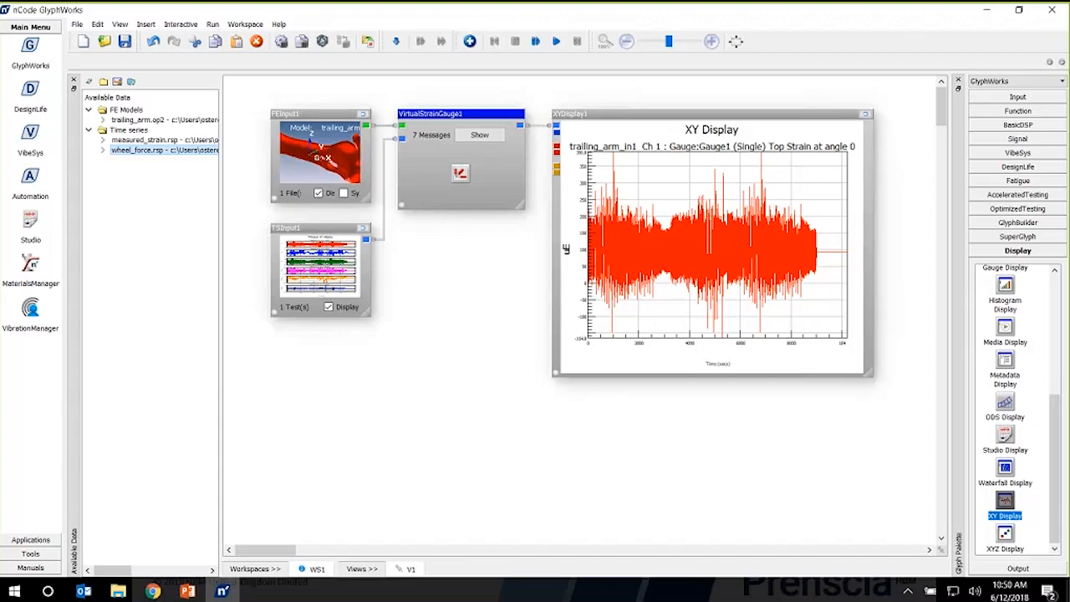
Add the measured_strain.rsp time series with its display turned on and connect it to the XY Display's second time series input.
left_click(123, 141)
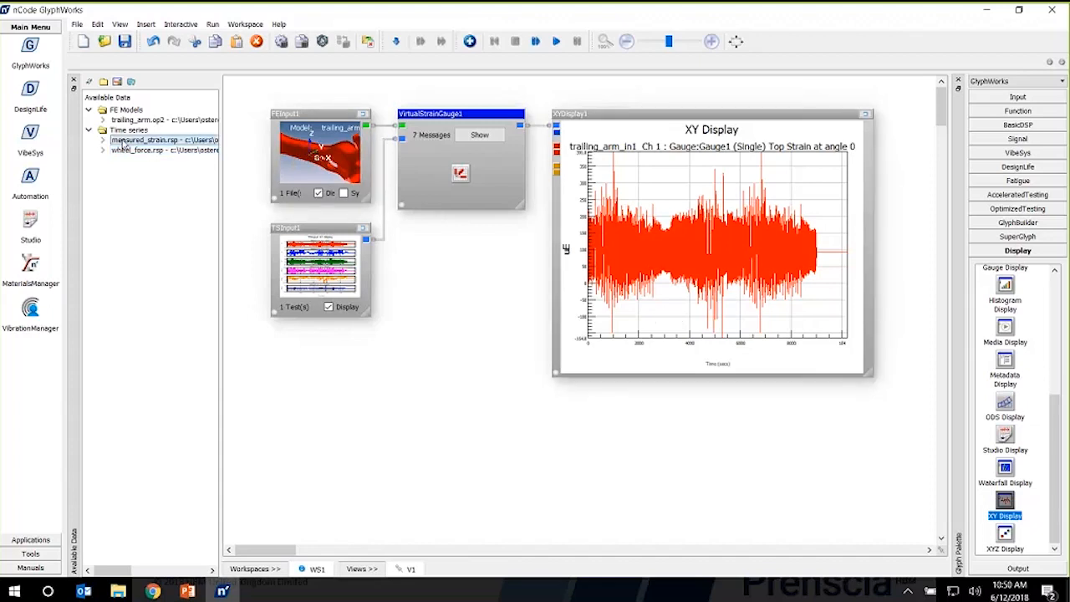
left_click_drag(123, 141, 456, 239)
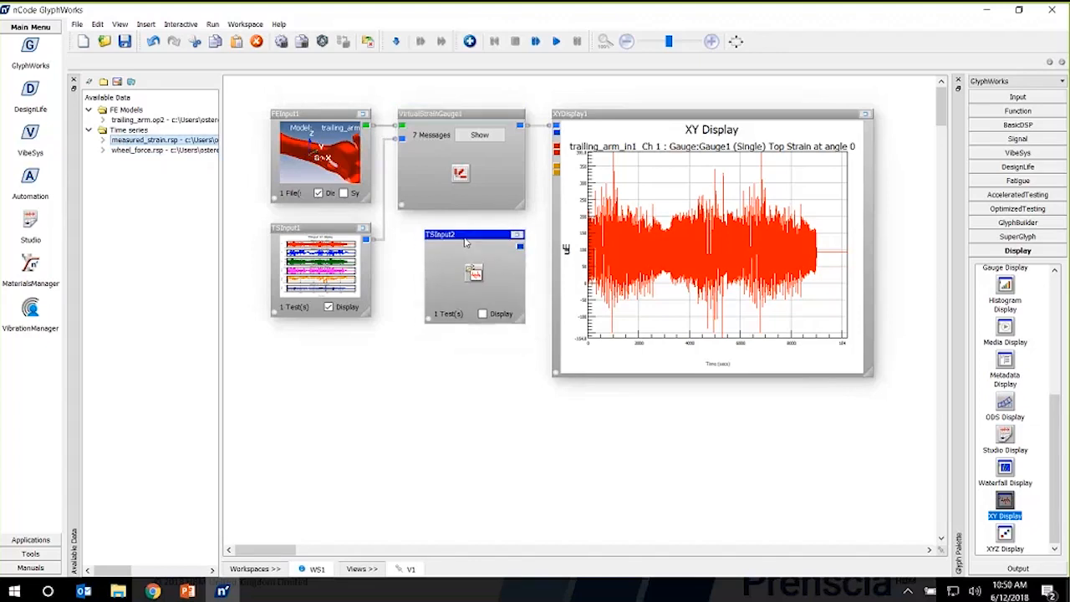
left_click(483, 314)
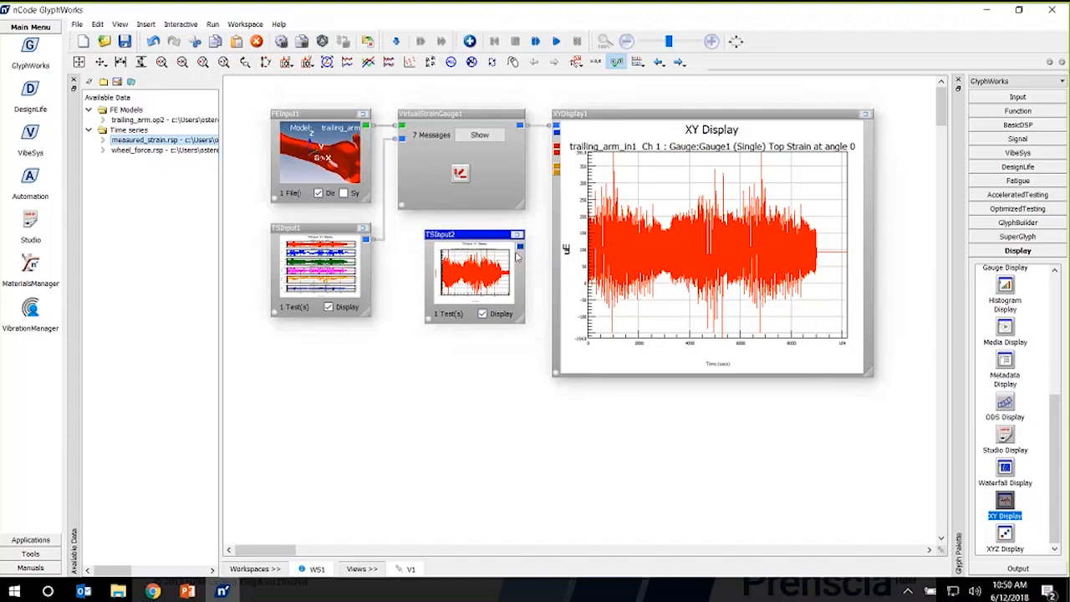
left_click_drag(521, 248, 557, 133)
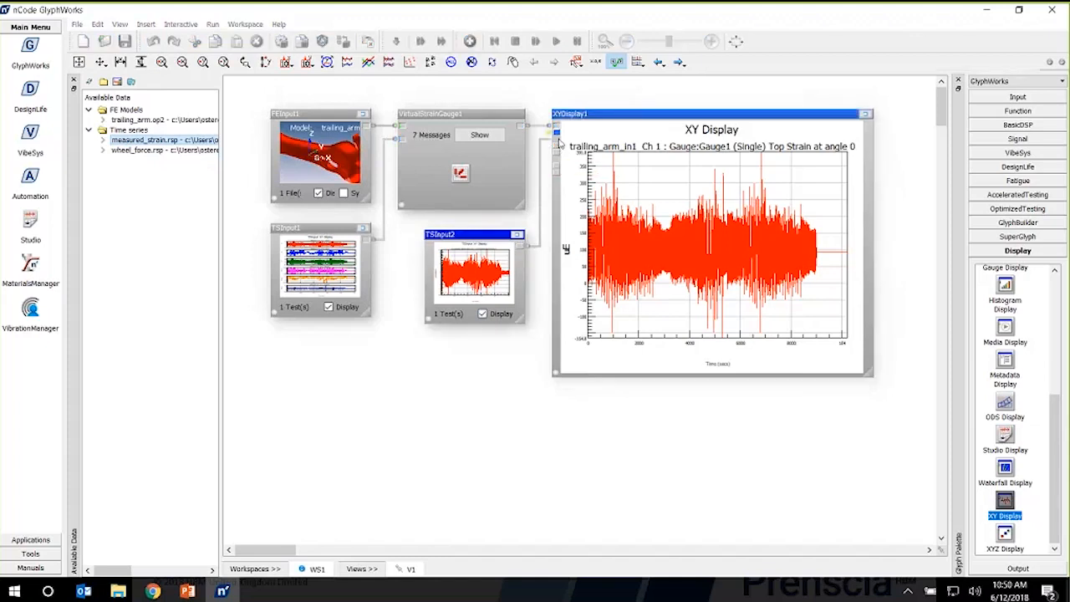
Set the XY Display to 2 plots per page and rerun the flow.
left_click(609, 121)
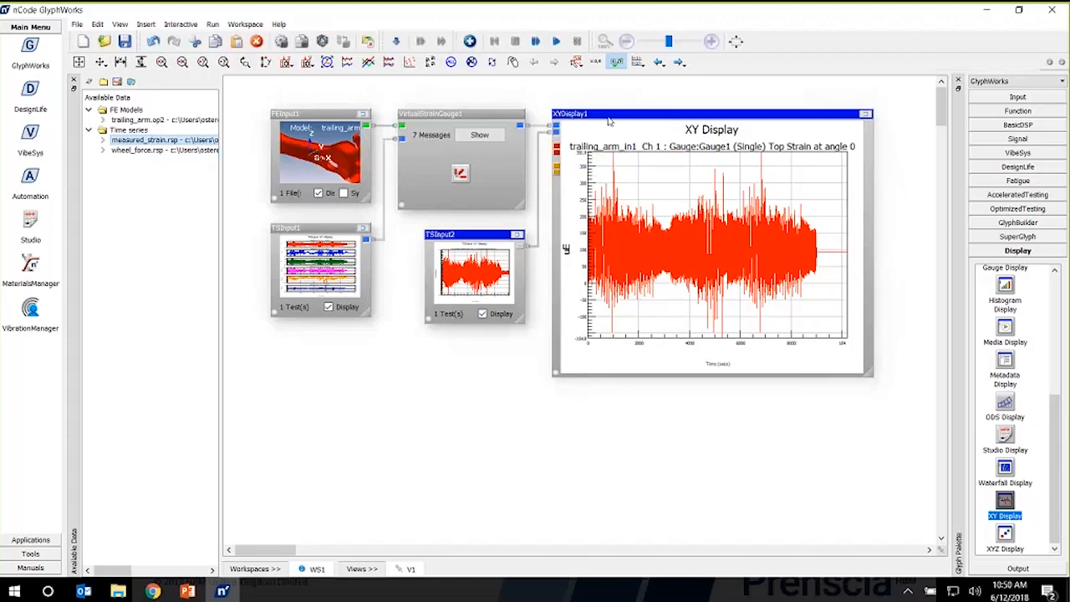
left_click(638, 64)
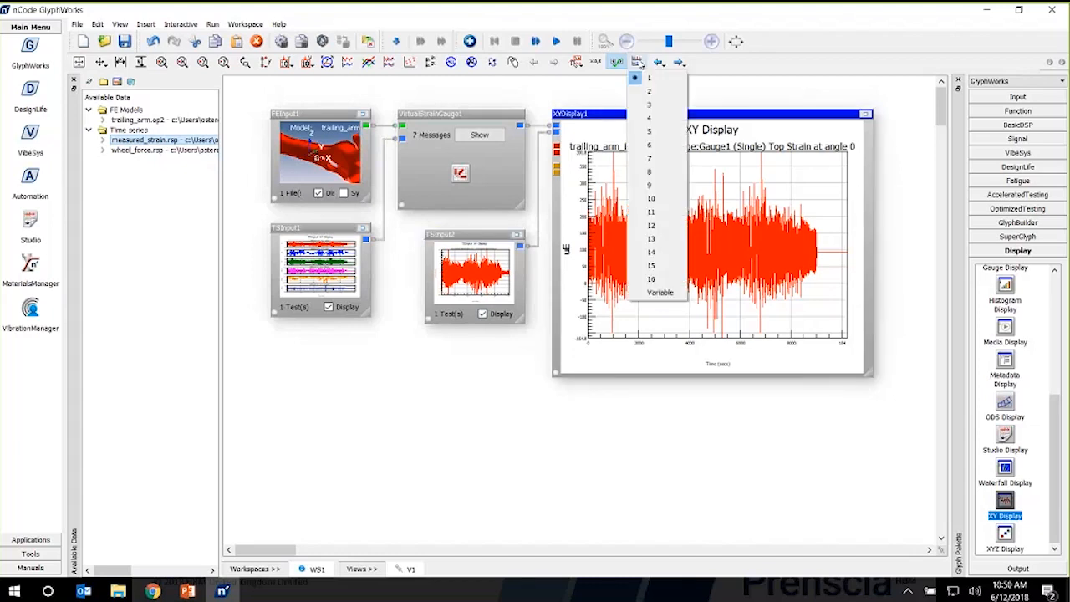
left_click(646, 92)
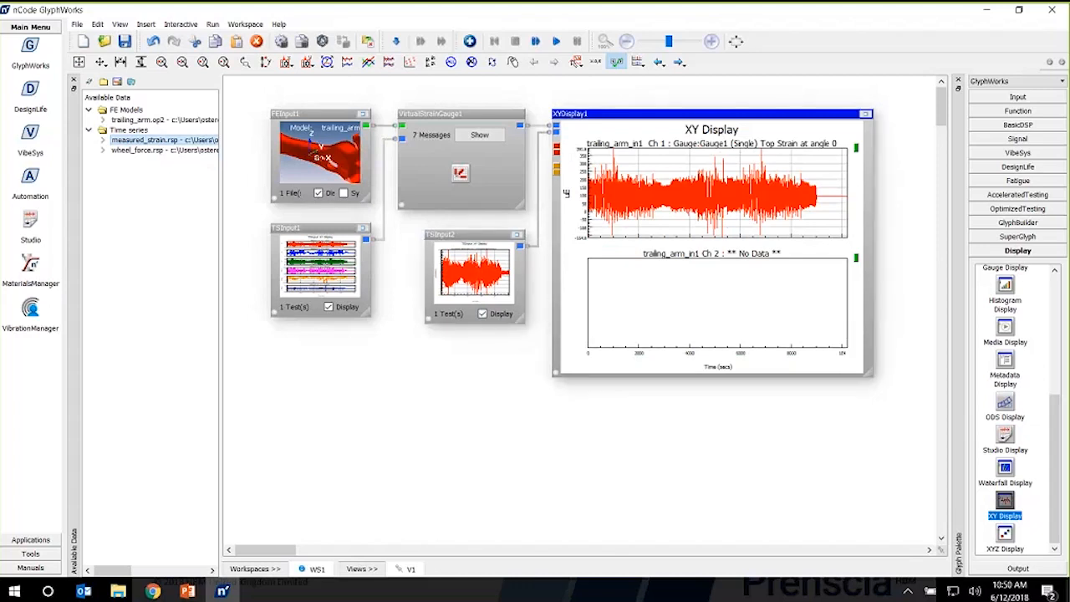
left_click(556, 42)
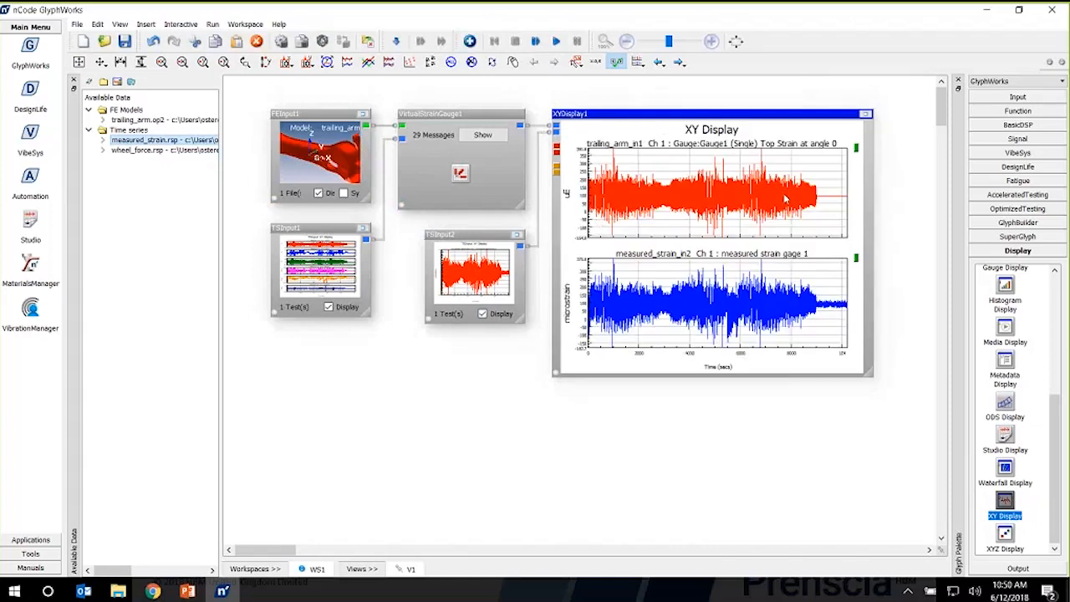
Place a copy of the XY Display below the original and feed it with the virtual gauge and measured strain outputs.
mouse_move(786, 198)
mouse_move(708, 302)
left_click_drag(682, 117, 671, 458)
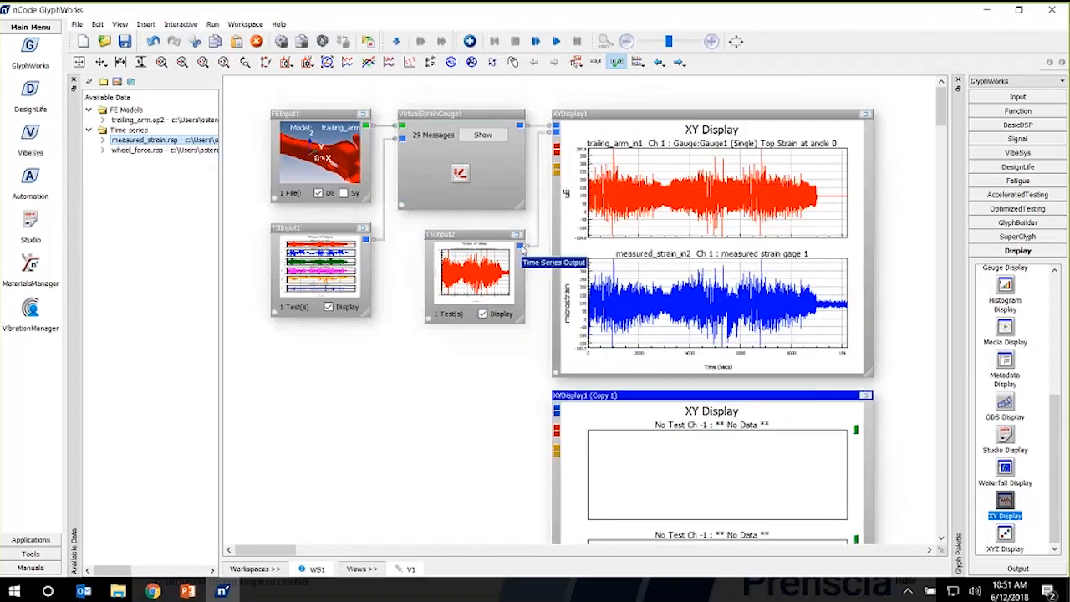
left_click_drag(521, 246, 520, 127)
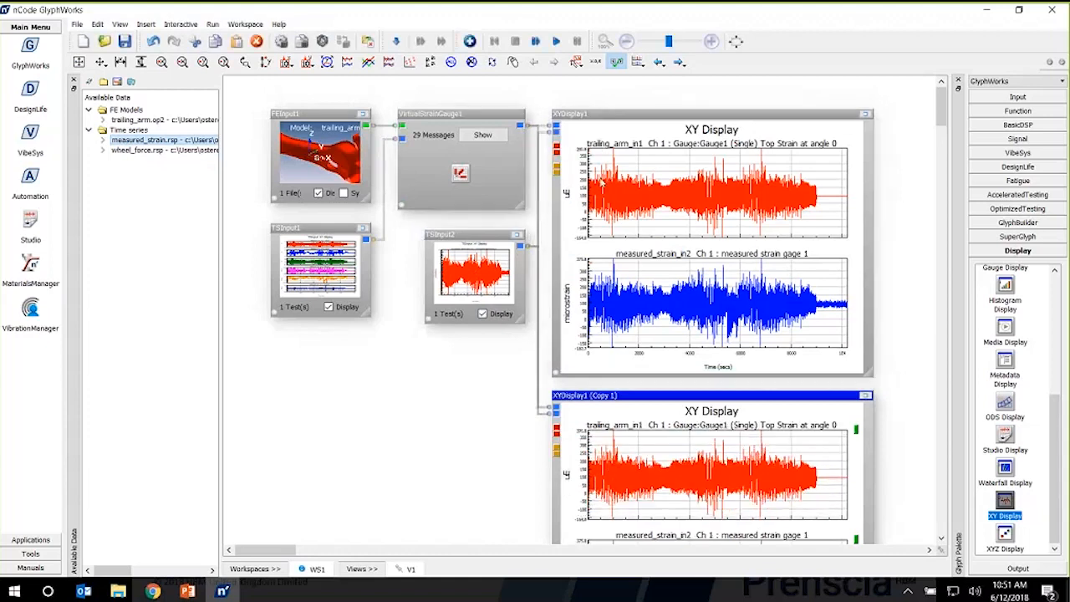
Overlay the virtual and measured strain channels in the original XY Display and maximize it.
left_click(696, 116)
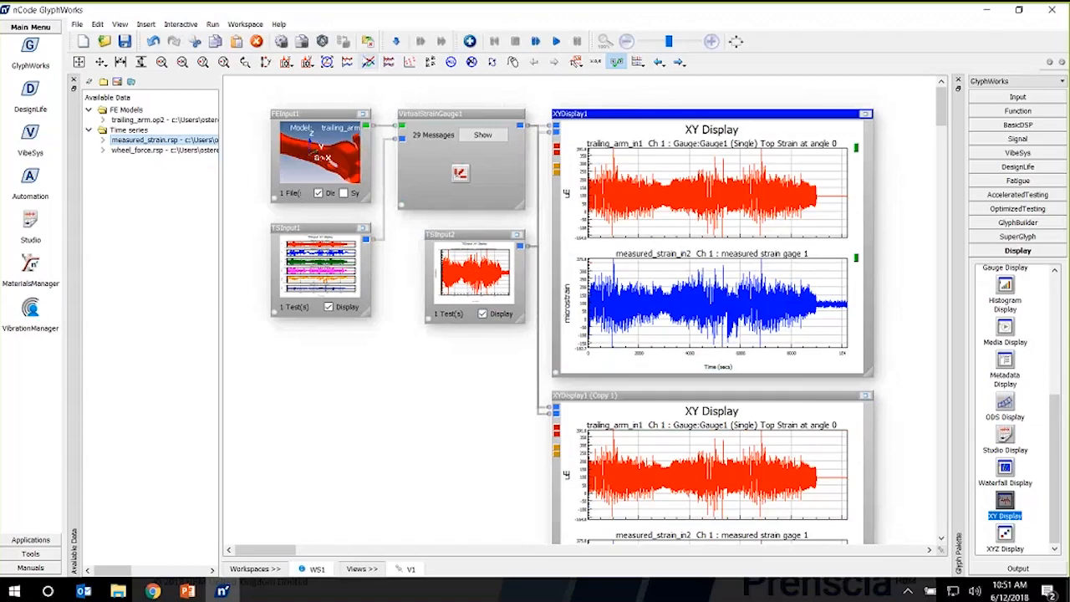
left_click(368, 62)
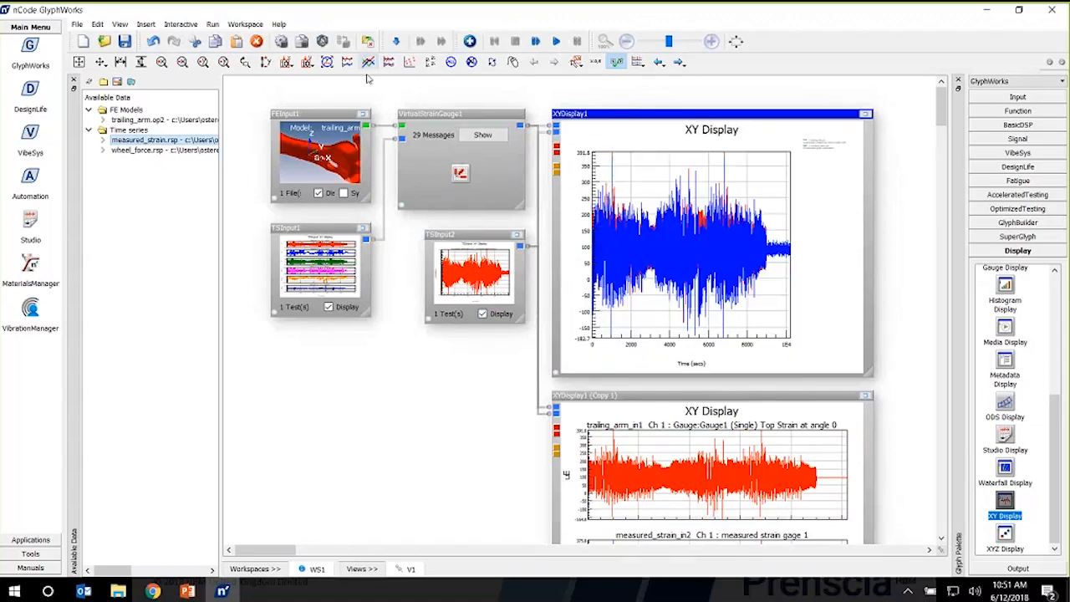
left_click(866, 116)
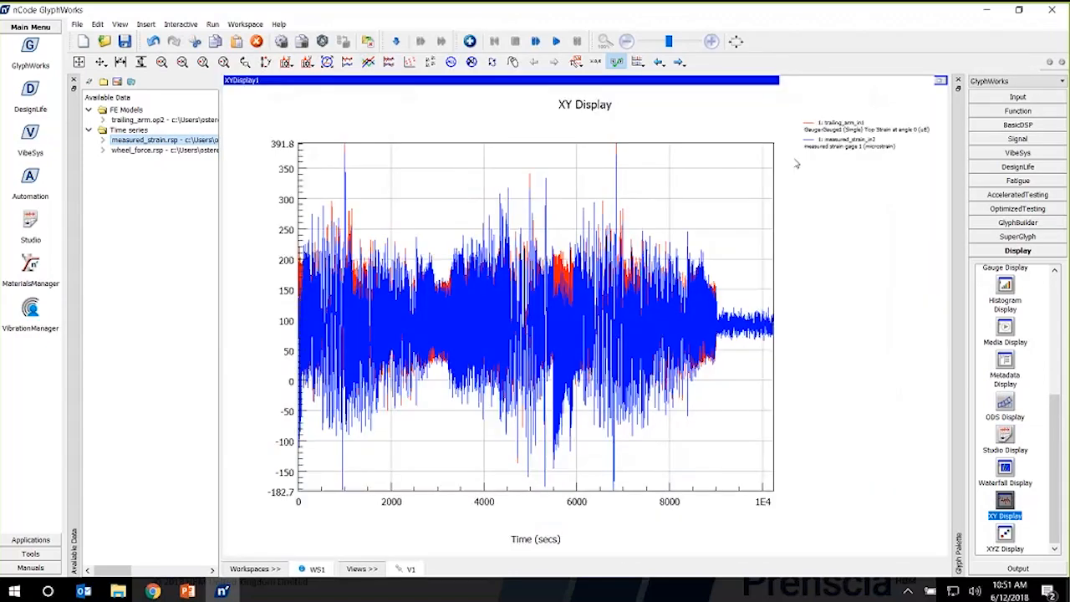
Compare the overlaid strain signals in short time windows, from about 3700 to 3830 s and about 3225 to 3260 s.
left_click_drag(467, 321, 496, 322)
left_click_drag(362, 333, 462, 333)
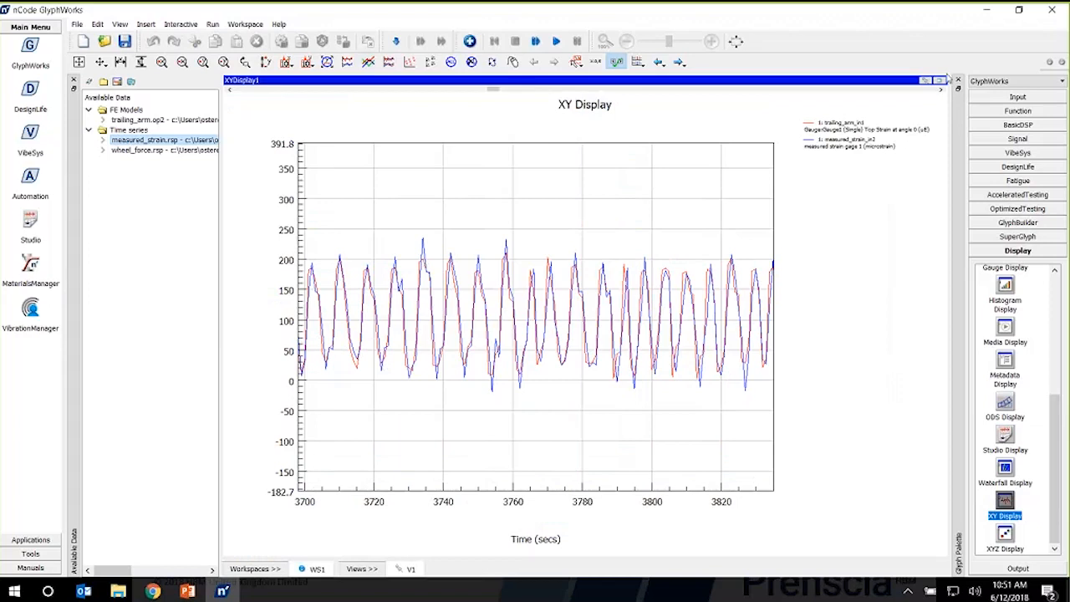
left_click(81, 65)
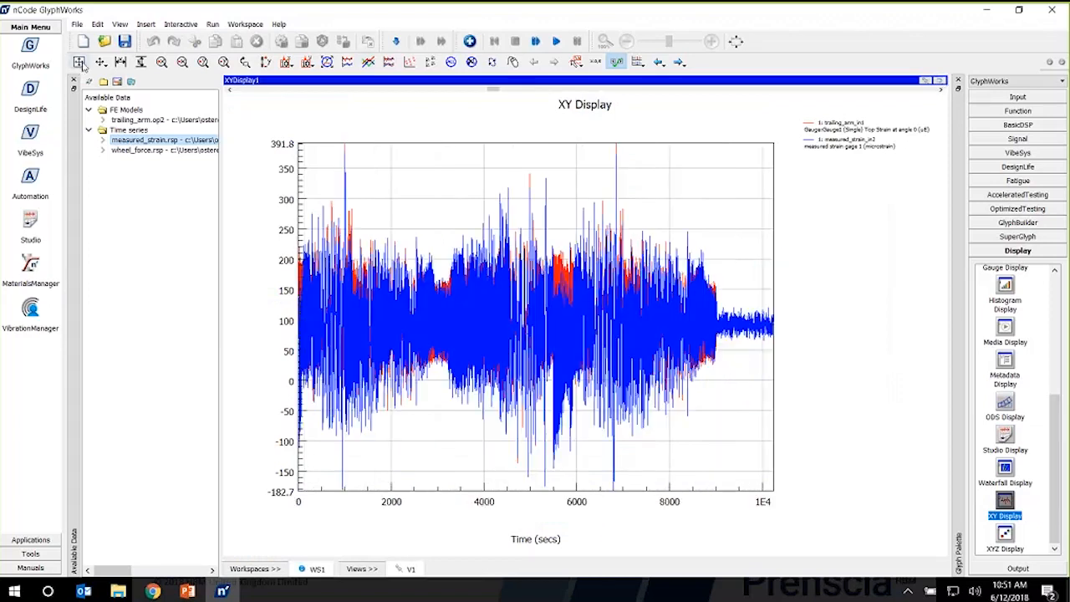
left_click_drag(432, 316, 452, 316)
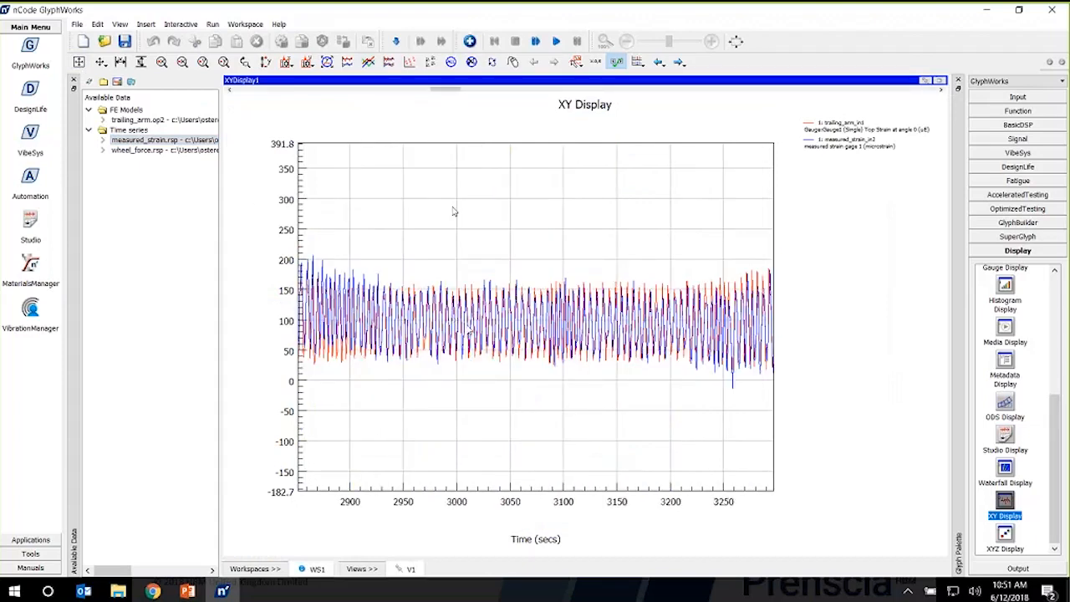
left_click_drag(694, 333, 734, 337)
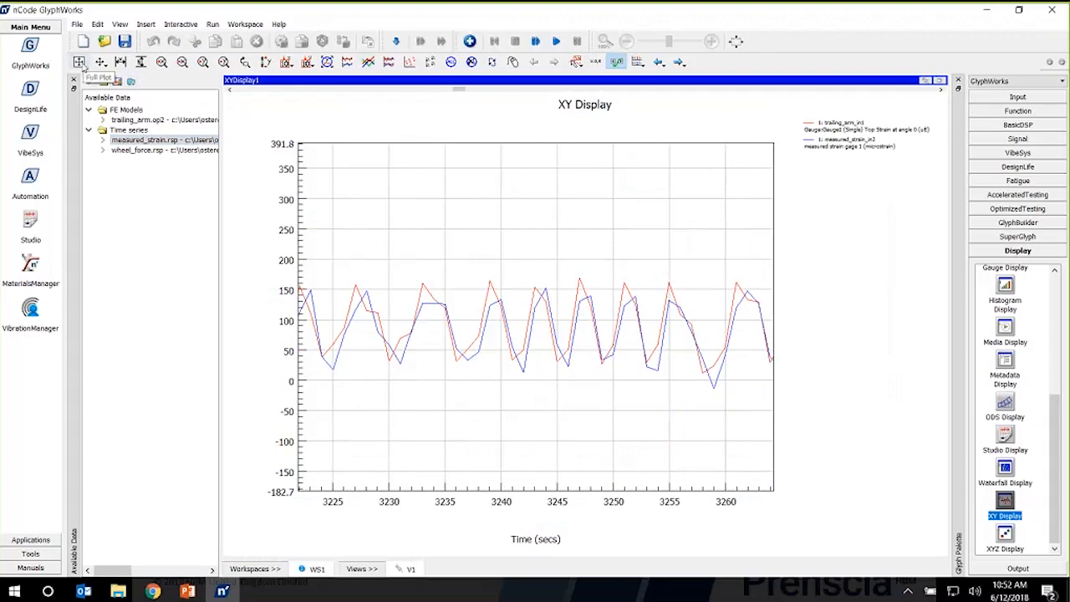
Show the full time range of the overlaid strain signals and restore the XY Display to its normal size.
left_click(80, 63)
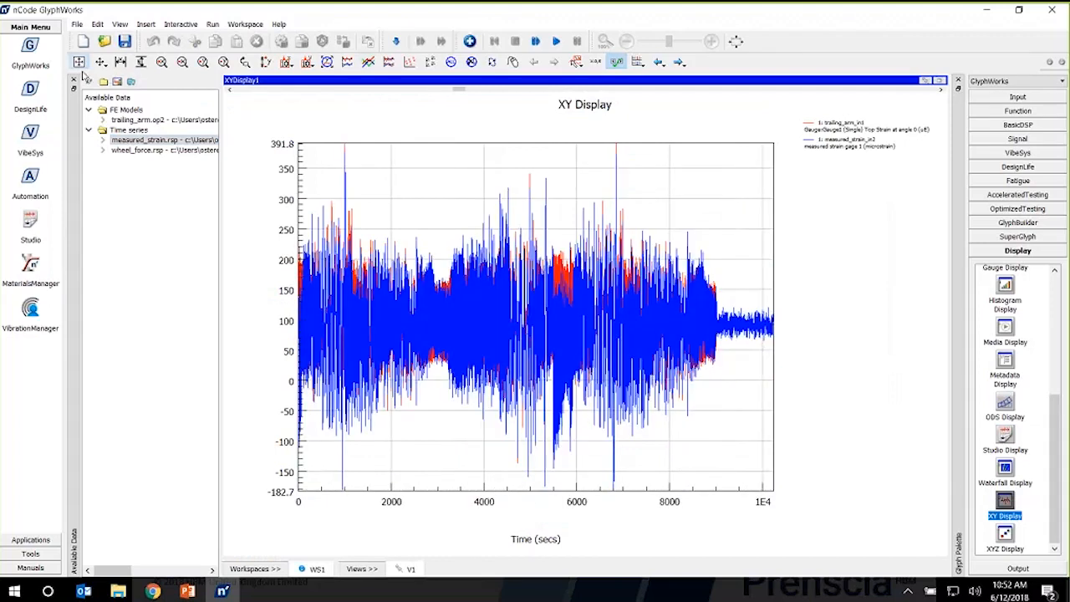
left_click(939, 82)
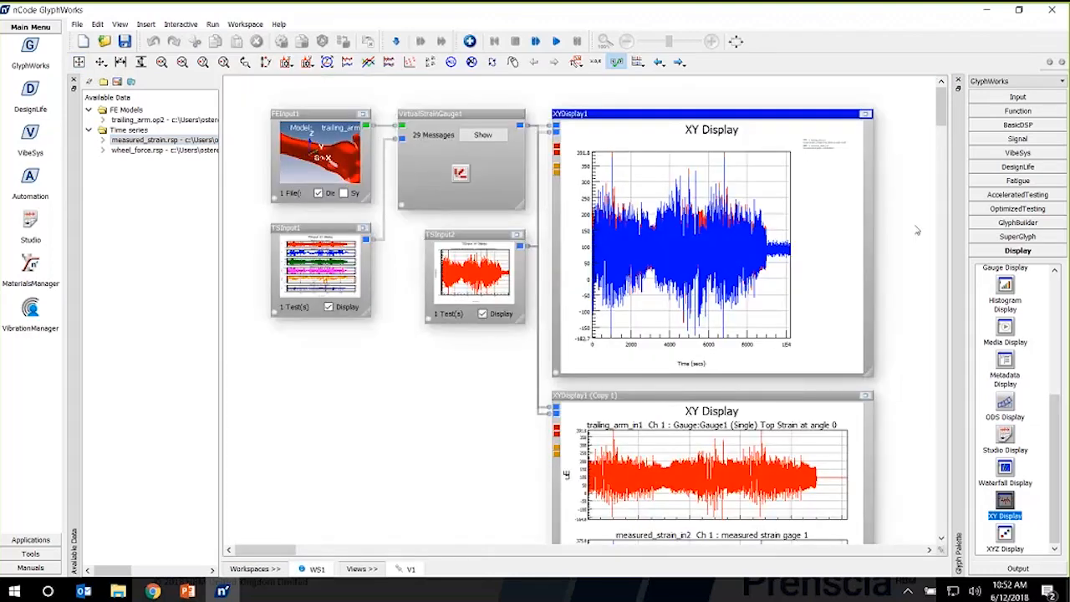
Turn the copied XY Display into a cross plot of measured strain against virtual gauge strain.
scroll(916, 230, "down", 2)
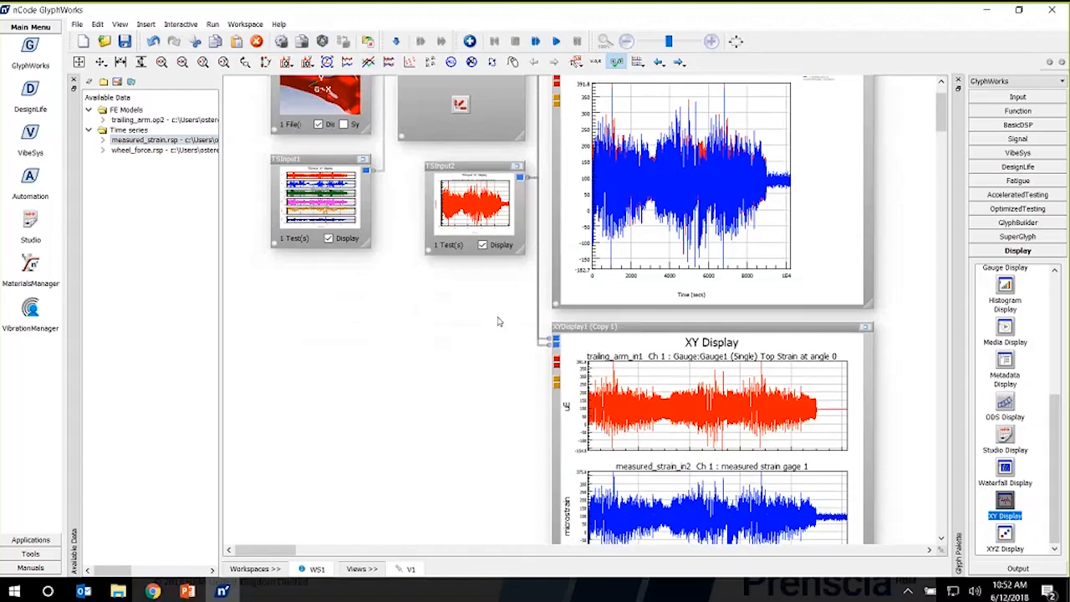
scroll(500, 319, "down", 2)
left_click(643, 256)
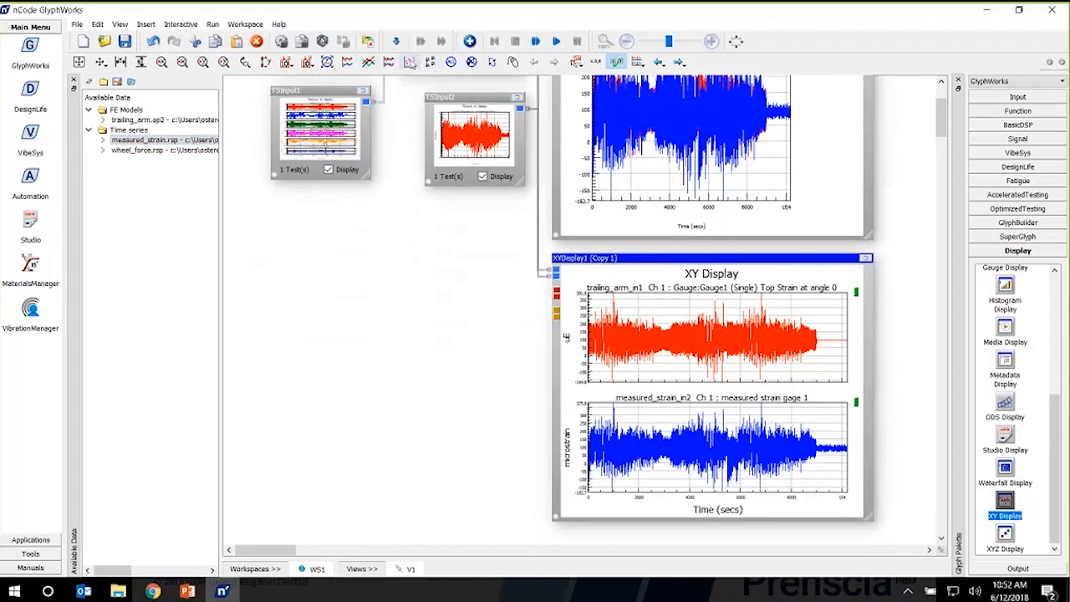
left_click(410, 61)
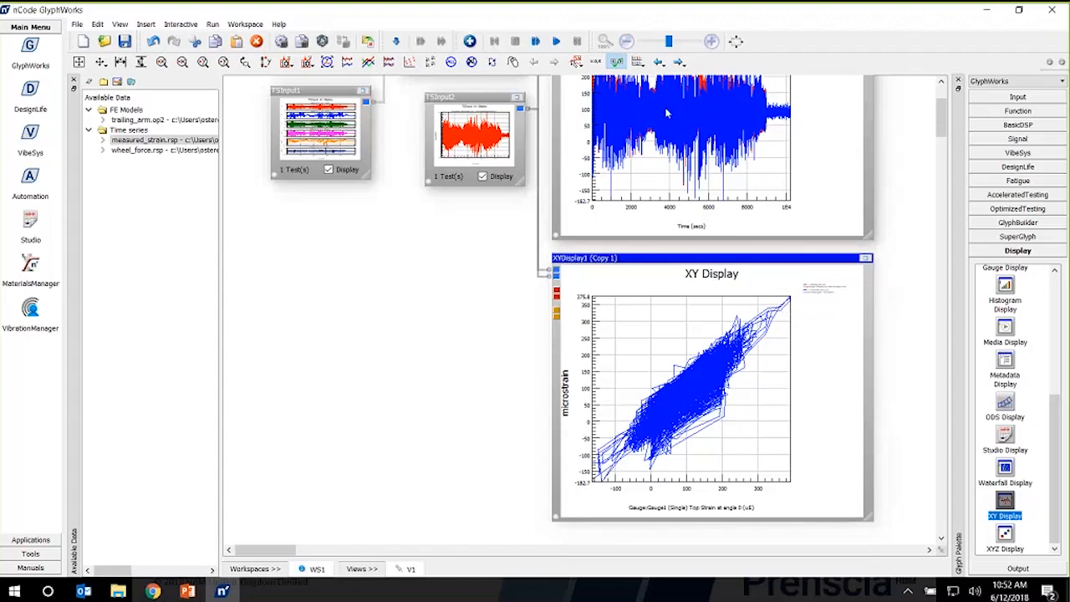
left_click(625, 281)
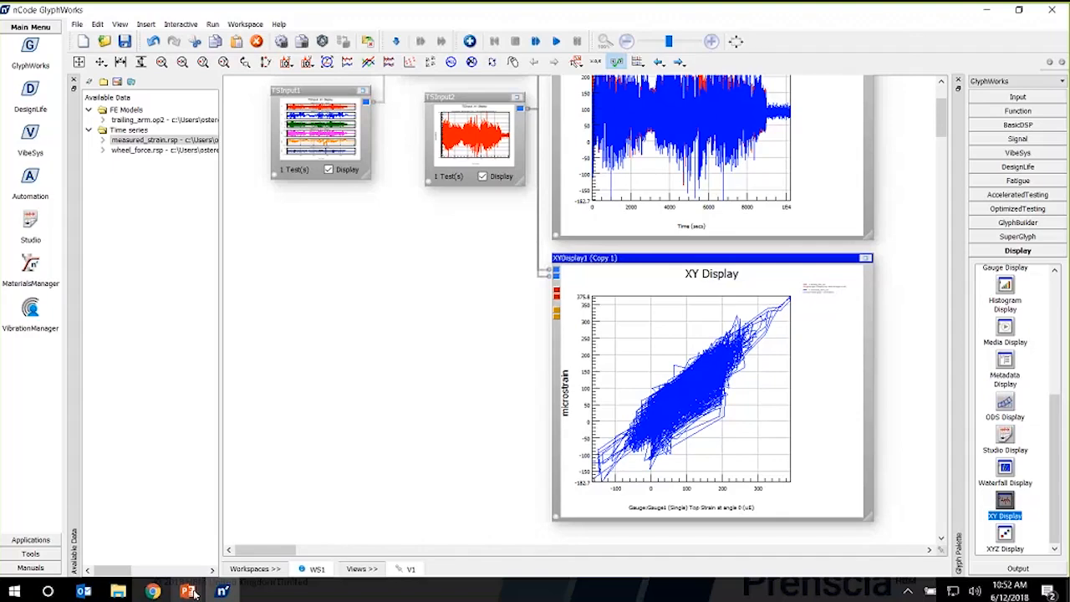
Switch to the running PowerPoint slide show and advance to the slide on experimental modal analysis in VibeSys.
mouse_move(193, 592)
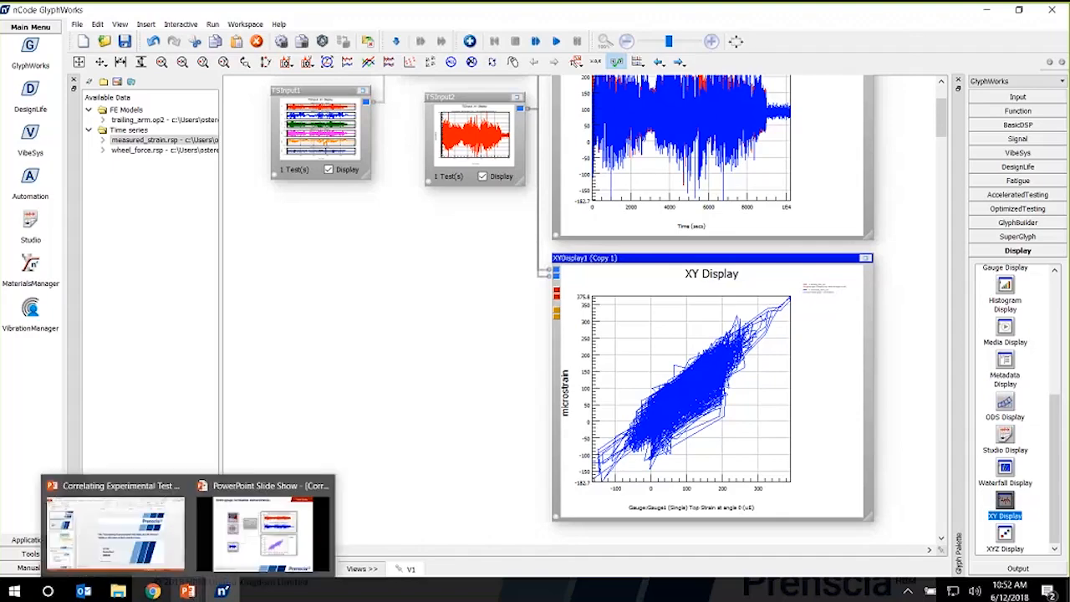
left_click(230, 550)
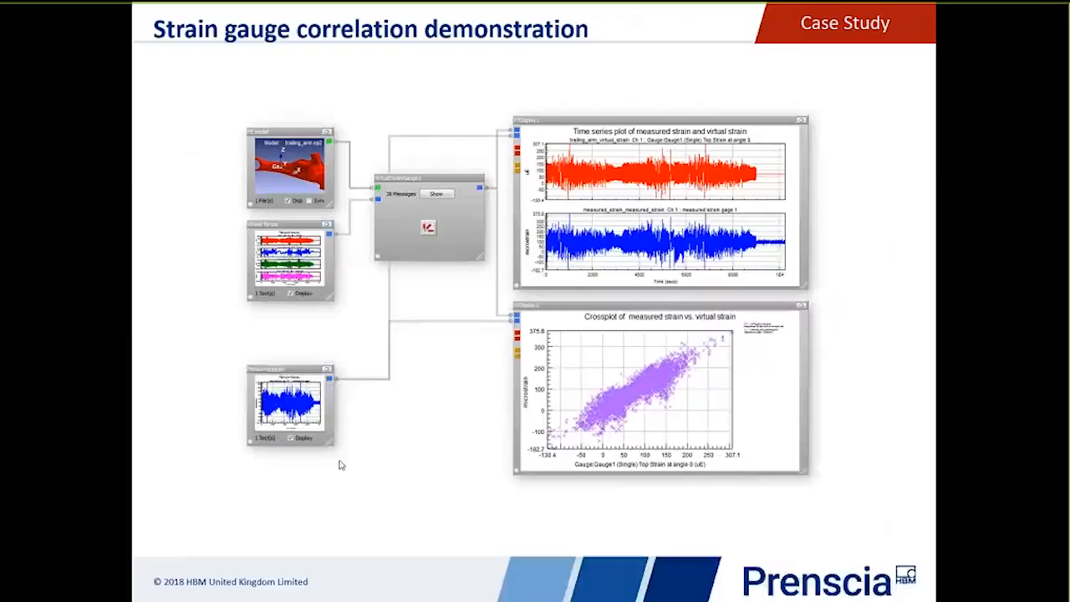
left_click(434, 367)
left_click(434, 367)
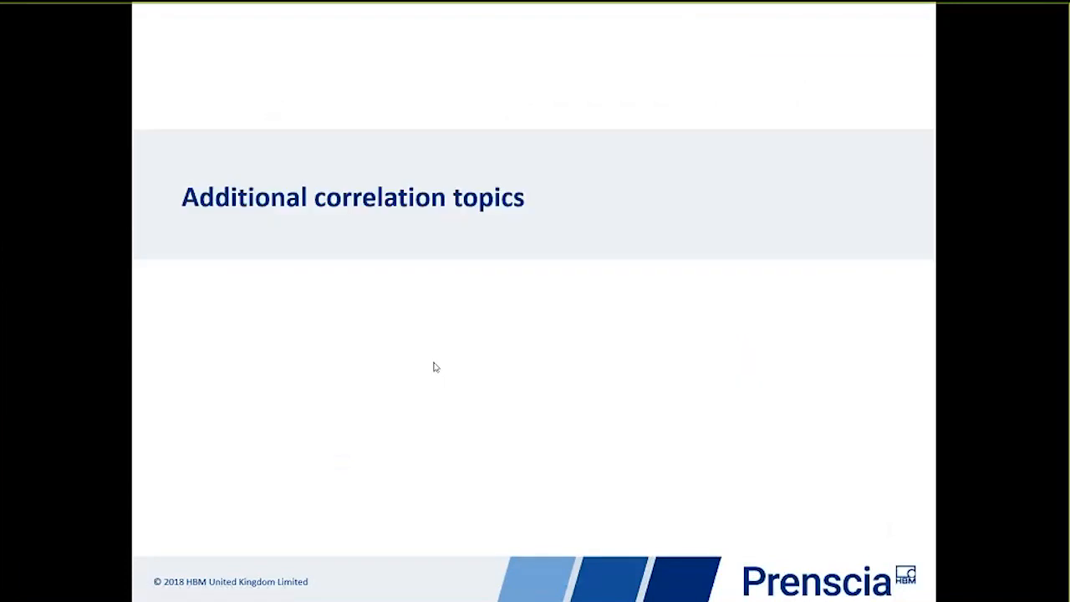
left_click(434, 367)
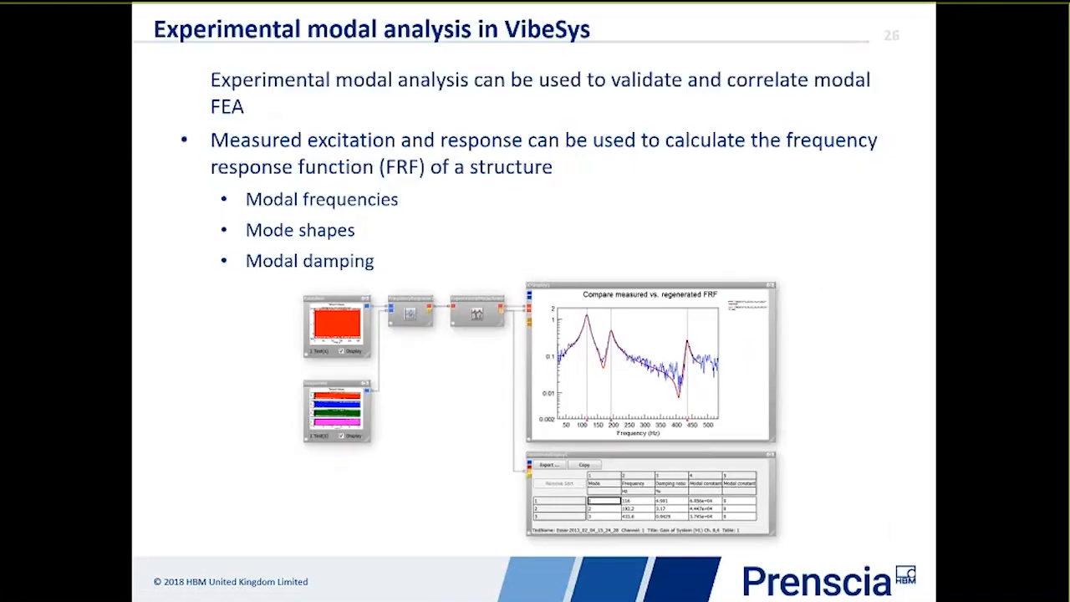